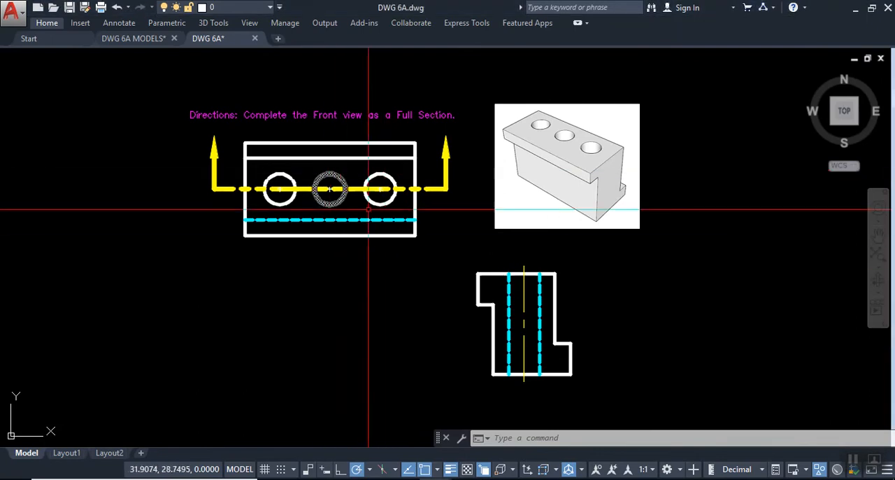
# - Examine the cutting-plane line across the top view and the geometry of the side view
pyautogui.click(234, 128)
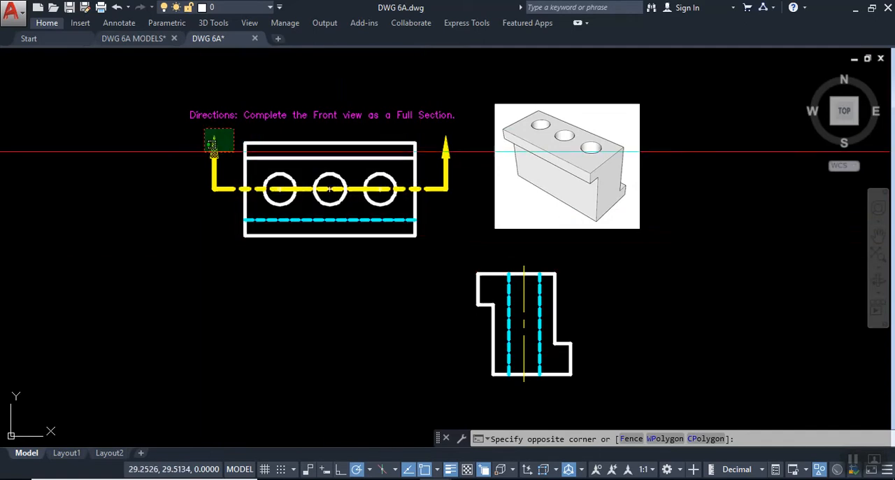
pyautogui.click(210, 144)
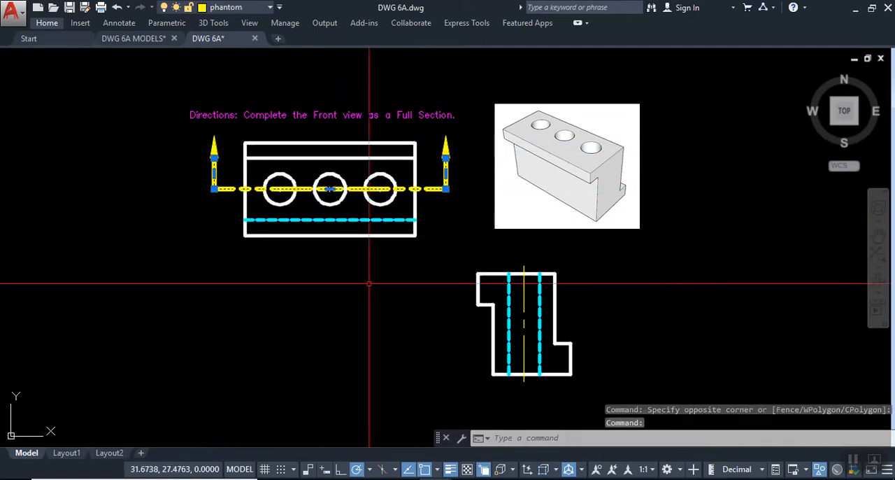
pyautogui.press('Escape')
pyautogui.click(455, 257)
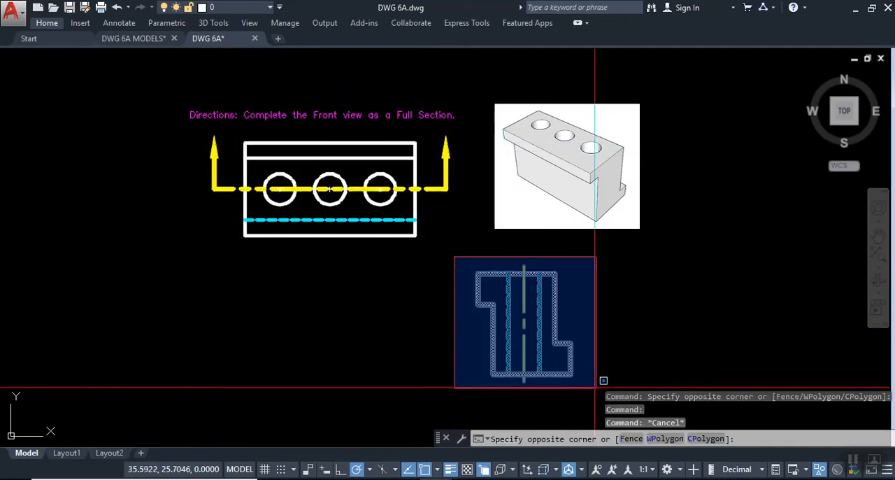
pyautogui.click(595, 392)
pyautogui.press('Escape')
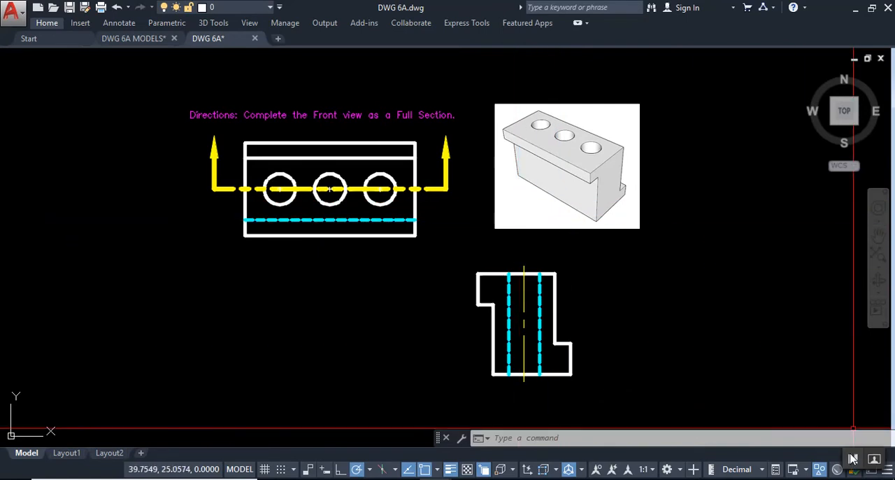
# - Examine the uncut three-hole block from several angles in the DWG 6A MODELS drawing
pyautogui.click(526, 462)
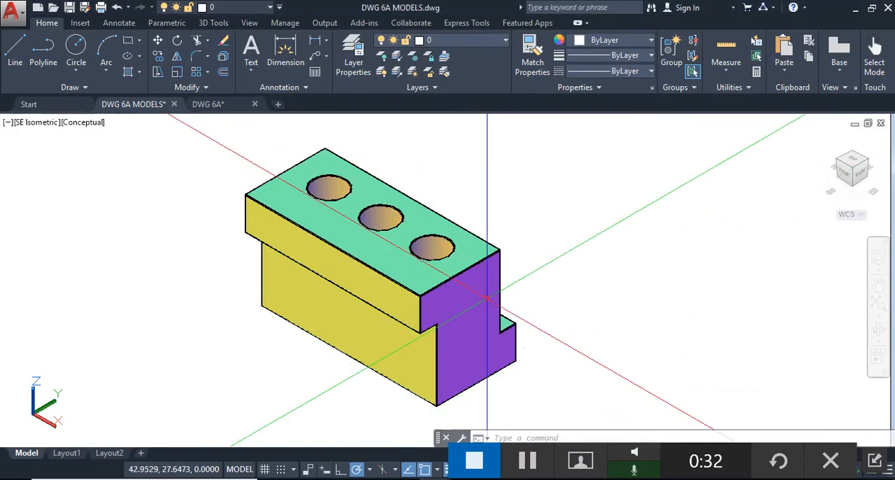
pyautogui.moveTo(367, 326); pyautogui.dragTo(464, 304, button='middle')
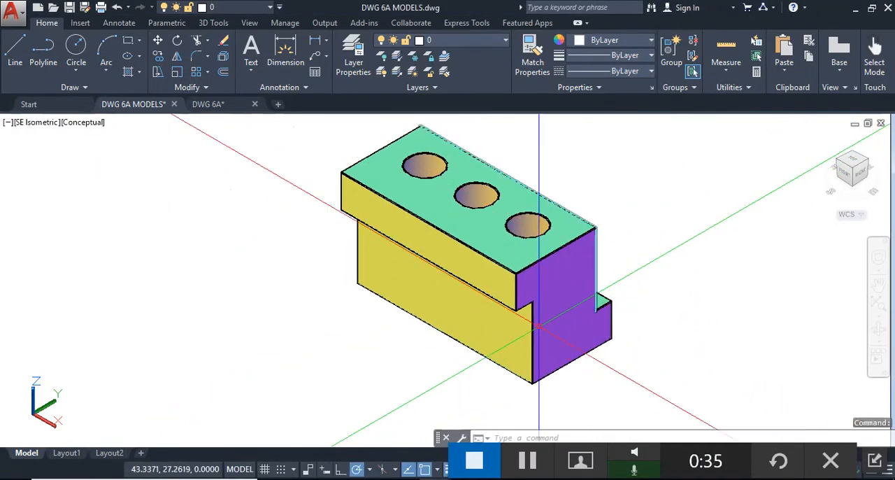
pyautogui.keyDown('shift'); pyautogui.moveTo(488, 336); pyautogui.dragTo(561, 390, button='middle'); pyautogui.keyUp('shift')
pyautogui.keyDown('shift'); pyautogui.moveTo(549, 273); pyautogui.dragTo(520, 300, button='middle'); pyautogui.keyUp('shift')
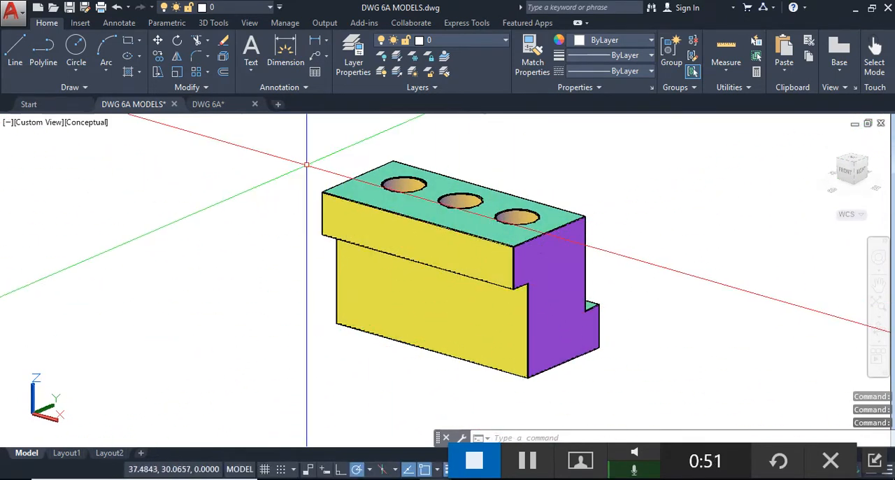
# - Return to the DWG 6A drawing and examine the top view's outline and its upper inner horizontal line
pyautogui.click(210, 104)
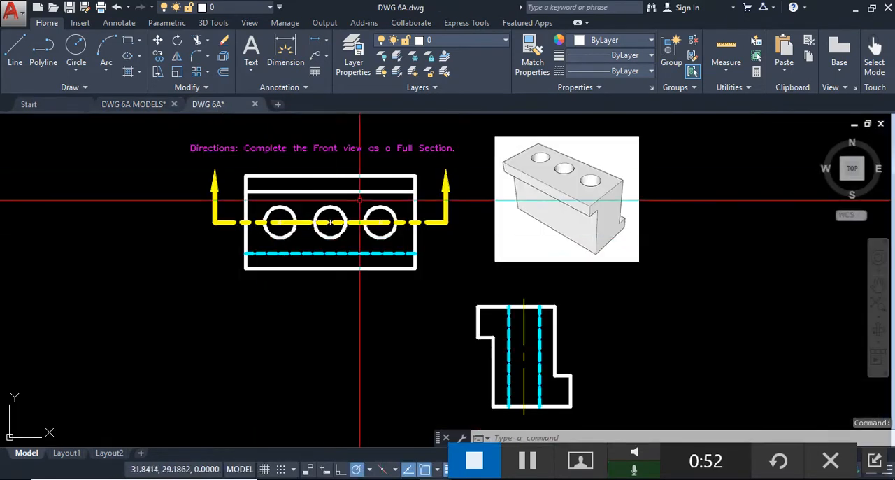
pyautogui.click(240, 170)
pyautogui.click(421, 283)
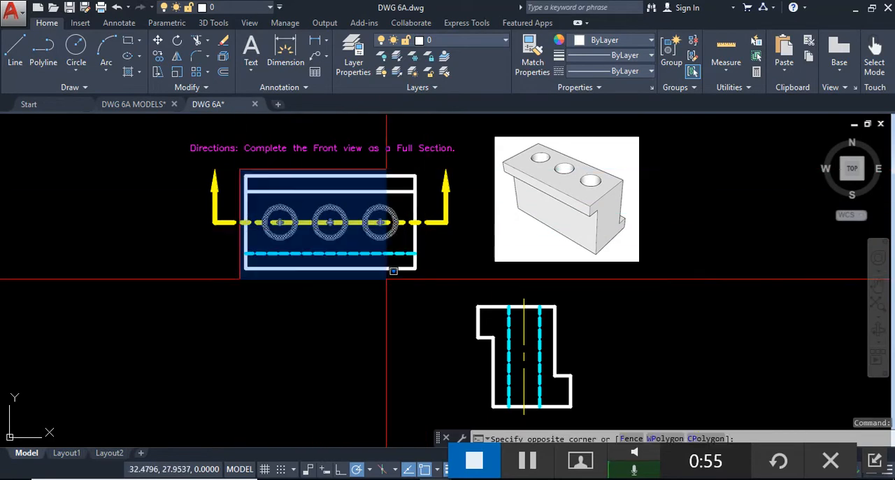
pyautogui.click(282, 190)
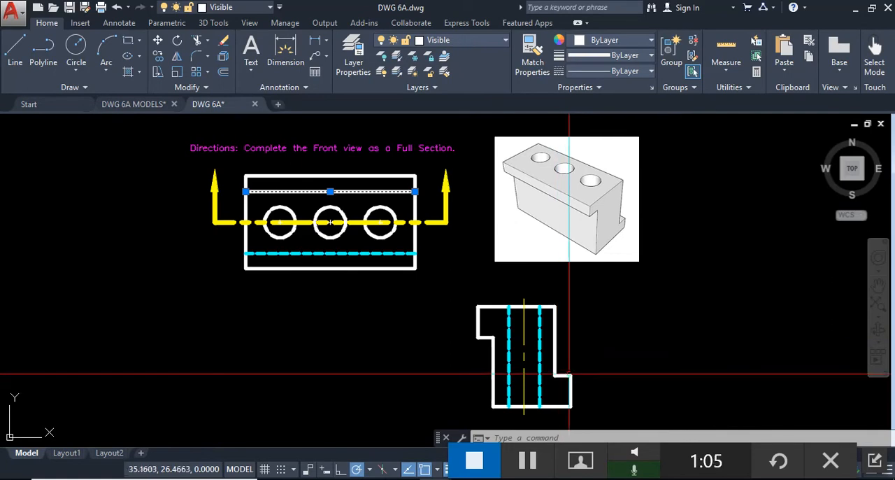
pyautogui.press('Escape')
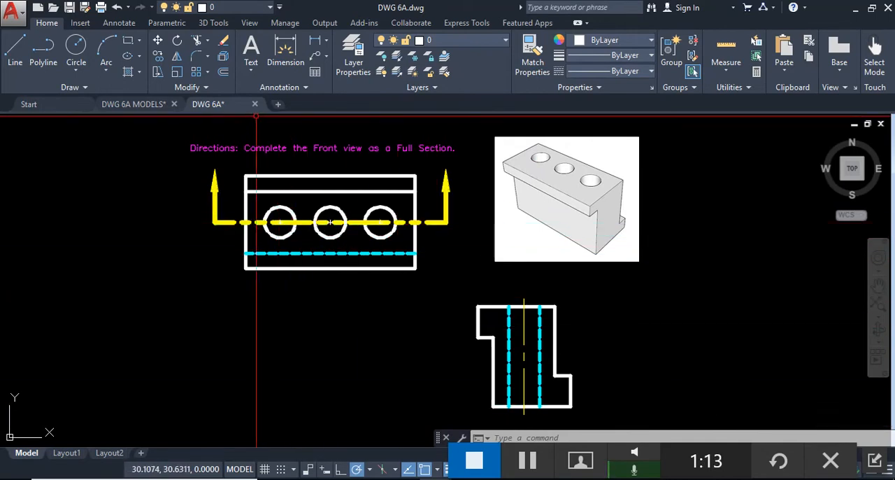
# - In the DWG 6A MODELS drawing, slice the block lengthwise through the hole centers, keeping only the rear half
pyautogui.click(155, 104)
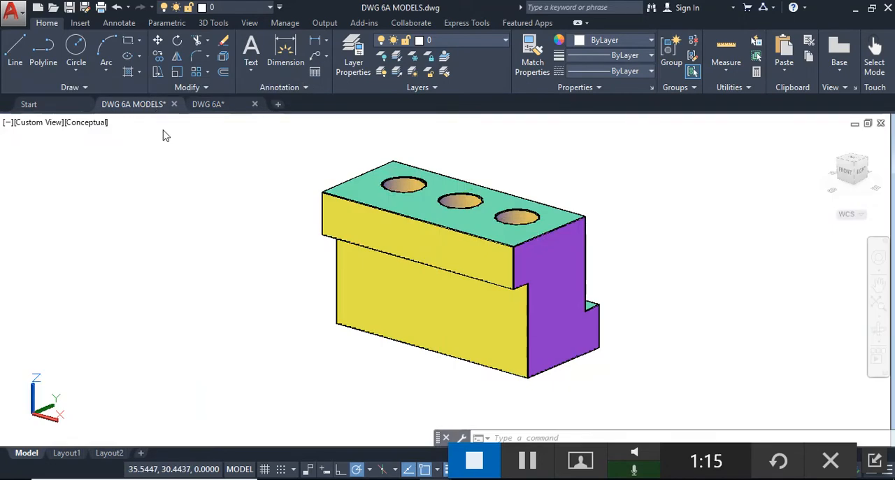
pyautogui.moveTo(489, 217)
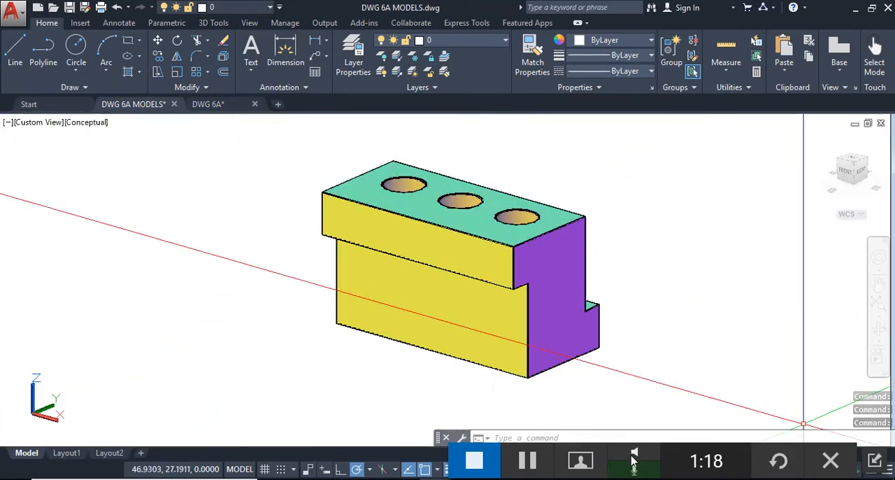
pyautogui.click(528, 469)
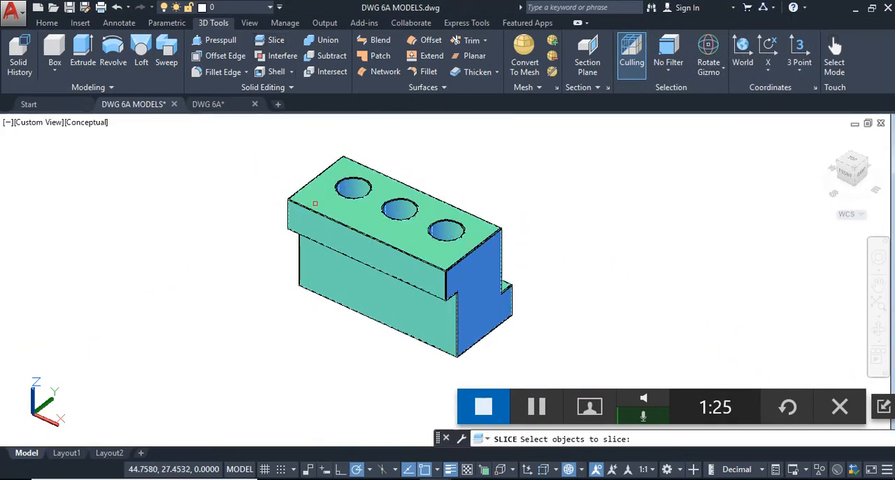
pyautogui.click(316, 178)
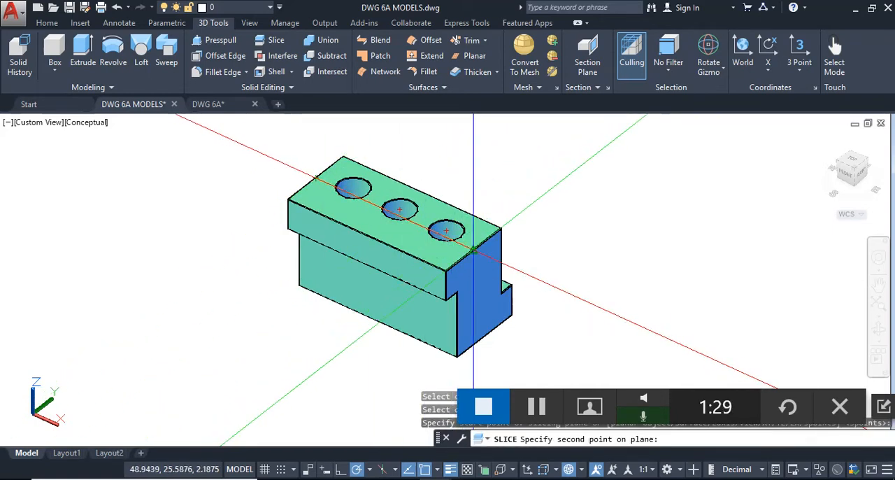
pyautogui.click(511, 285)
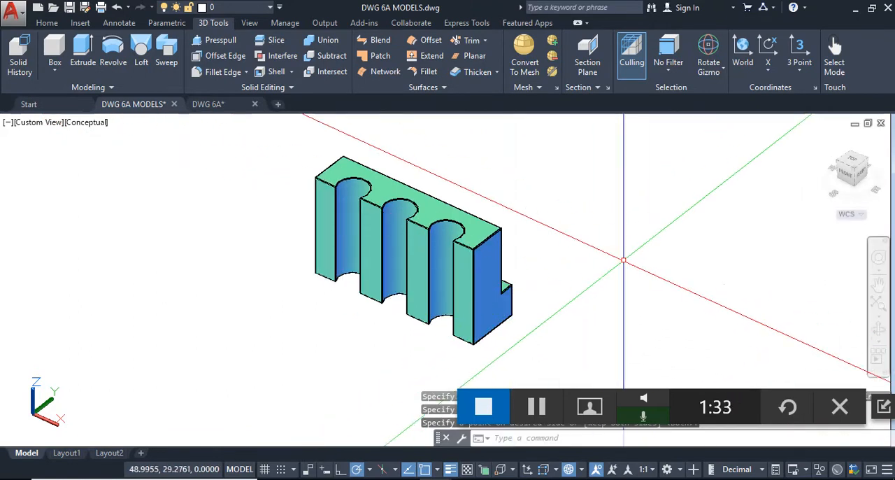
# - Examine the sliced block's cut faces and half holes in the Front view and from isometric angles
pyautogui.keyDown('shift'); pyautogui.moveTo(593, 302); pyautogui.dragTo(641, 262, button='middle'); pyautogui.keyUp('shift')
pyautogui.moveTo(543, 214); pyautogui.dragTo(549, 277, button='middle')
pyautogui.scroll(2, 459, 240)
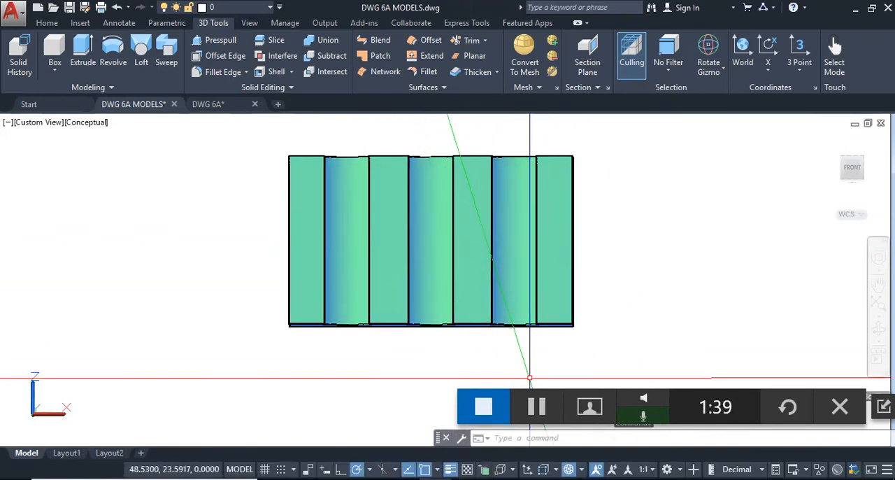
pyautogui.click(538, 407)
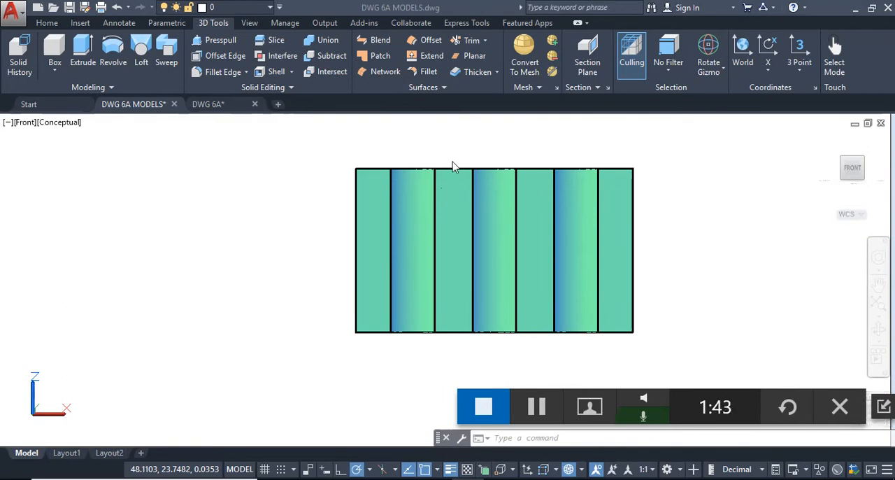
pyautogui.click(493, 237)
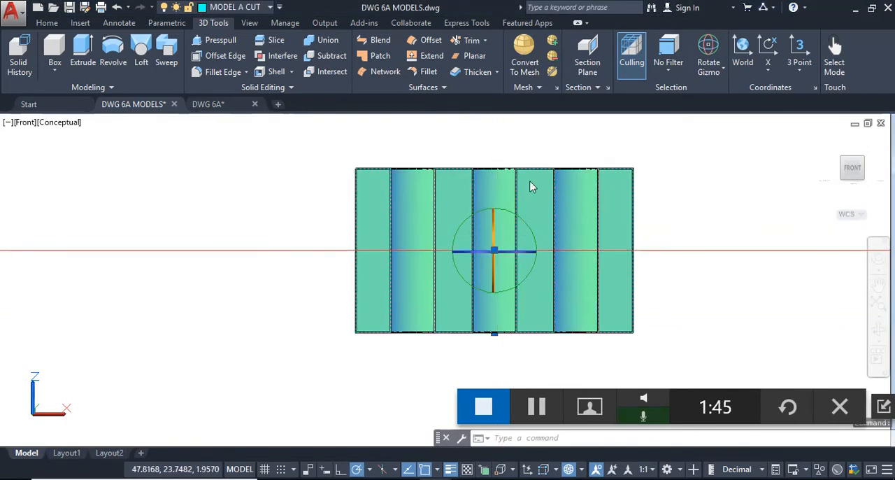
pyautogui.press('Escape')
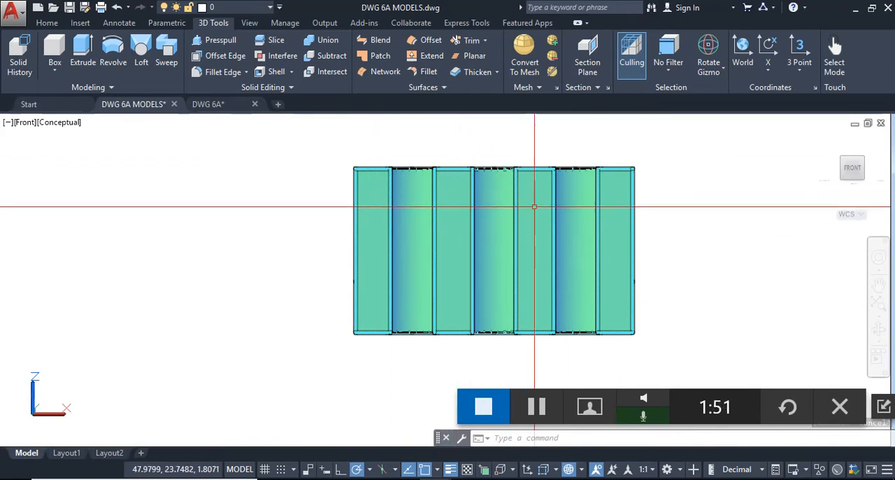
pyautogui.keyDown('shift'); pyautogui.moveTo(529, 189); pyautogui.dragTo(484, 190, button='middle'); pyautogui.keyUp('shift')
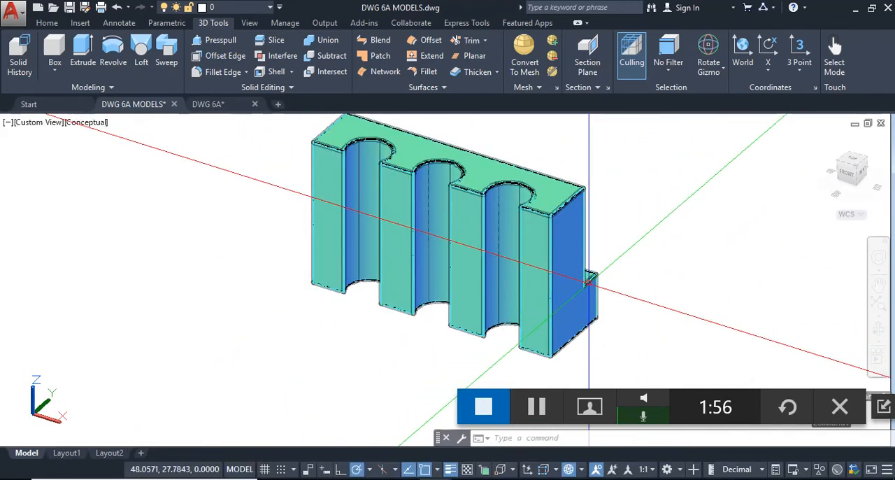
pyautogui.click(846, 176)
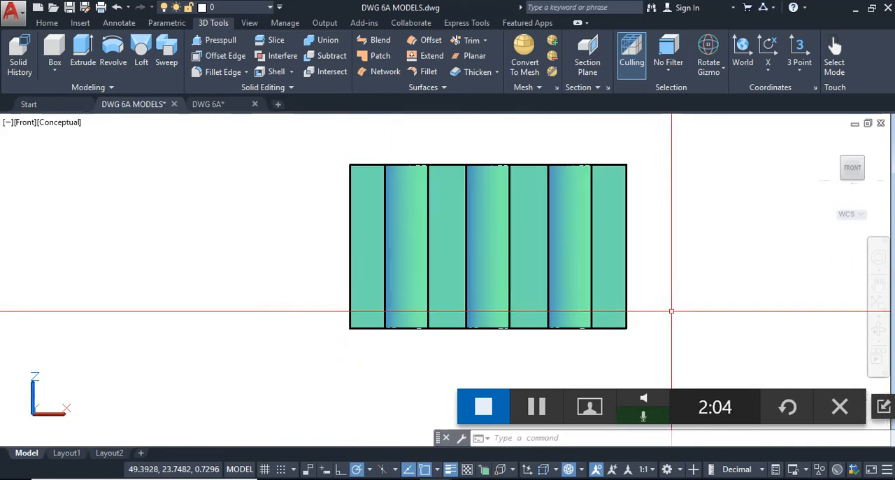
pyautogui.keyDown('shift'); pyautogui.moveTo(635, 216); pyautogui.dragTo(575, 194, button='middle'); pyautogui.keyUp('shift')
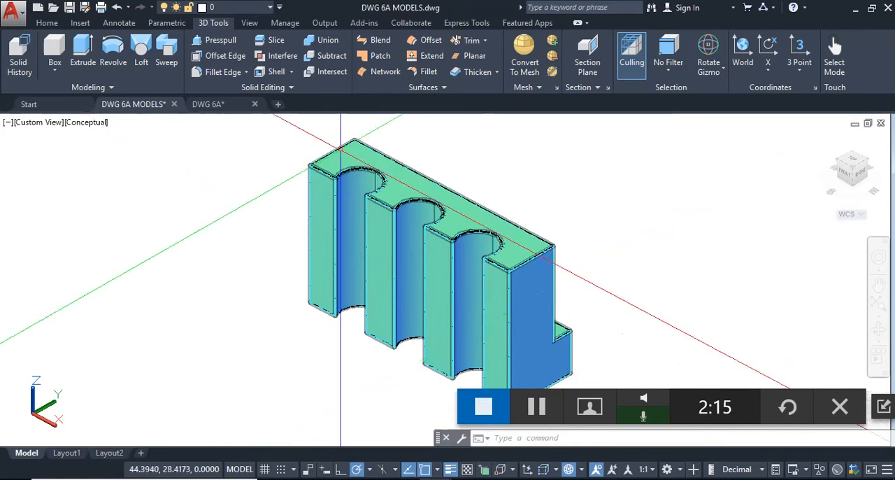
# - Undo the view changes and the slice to restore the full block
pyautogui.click(103, 7)
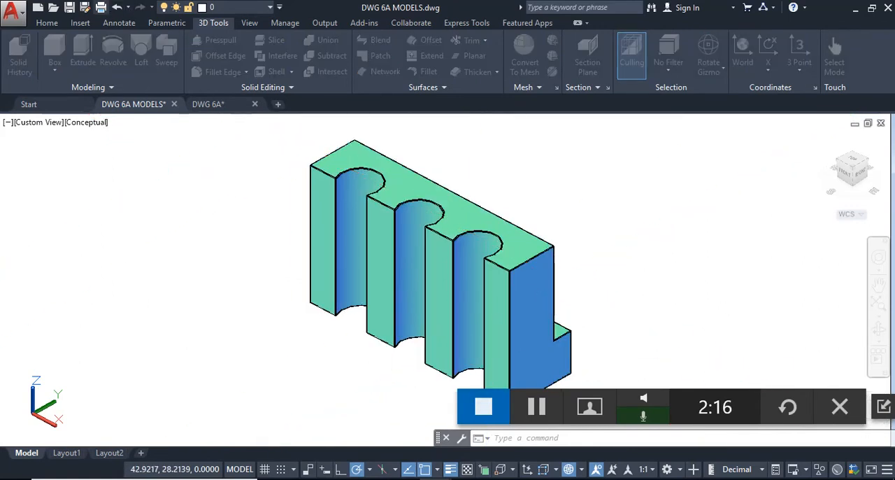
pyautogui.press('Return')
pyautogui.press('Escape')
pyautogui.click(119, 9)
pyautogui.click(119, 9)
pyautogui.click(119, 8)
pyautogui.click(119, 9)
pyautogui.click(119, 8)
pyautogui.click(119, 9)
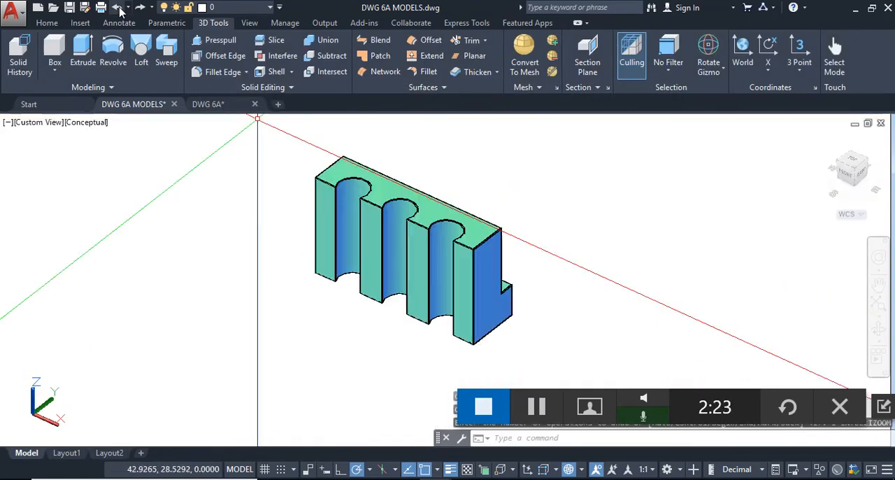
pyautogui.click(119, 9)
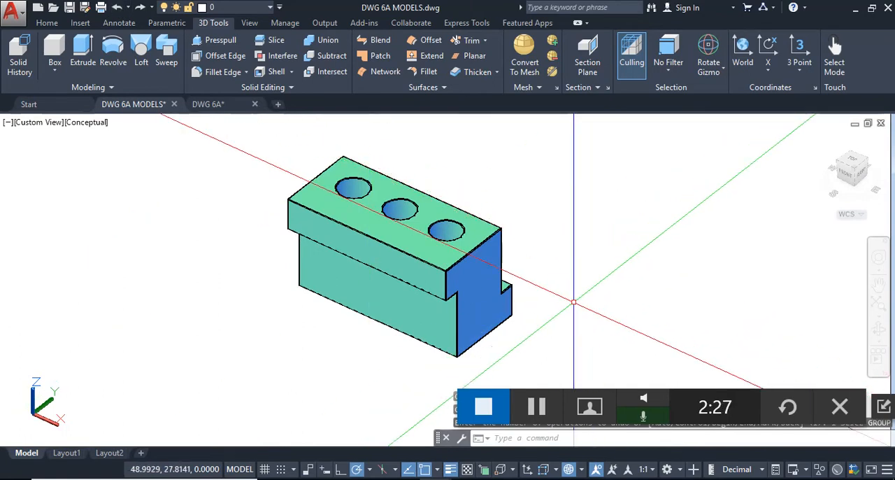
# - Slice the block lengthwise through the centers of the outer holes on its underside, keeping only the rear half
pyautogui.click(274, 42)
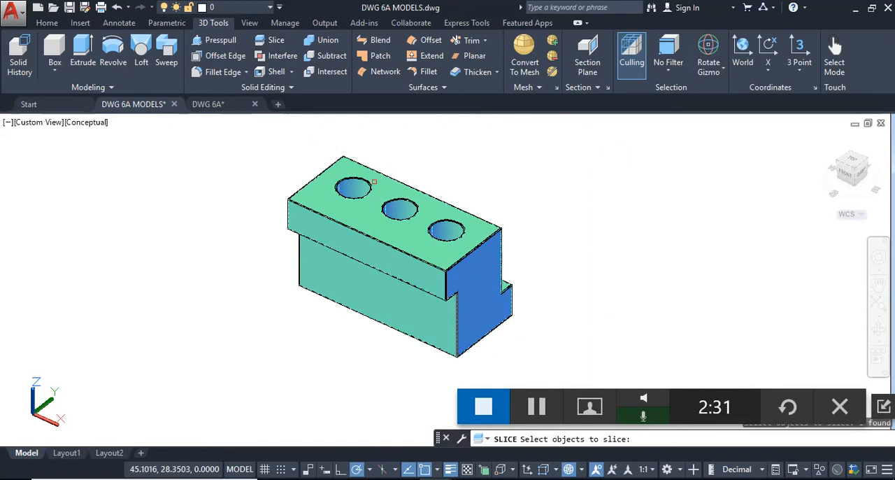
pyautogui.press('Return')
pyautogui.keyDown('shift'); pyautogui.moveTo(368, 294); pyautogui.dragTo(437, 172, button='middle'); pyautogui.keyUp('shift')
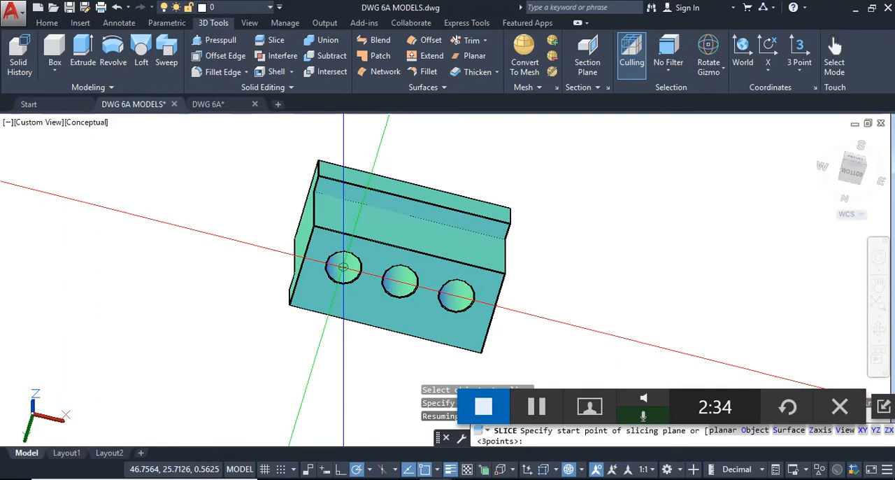
pyautogui.click(356, 258)
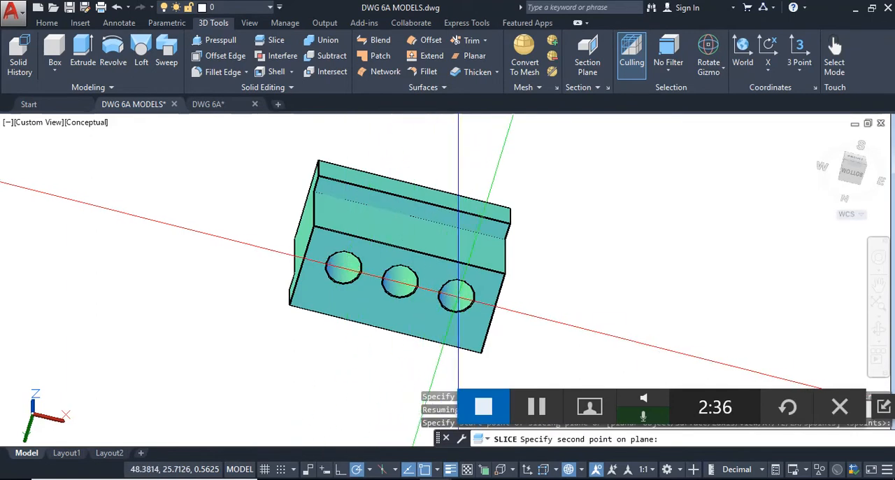
pyautogui.click(458, 294)
pyautogui.click(296, 302)
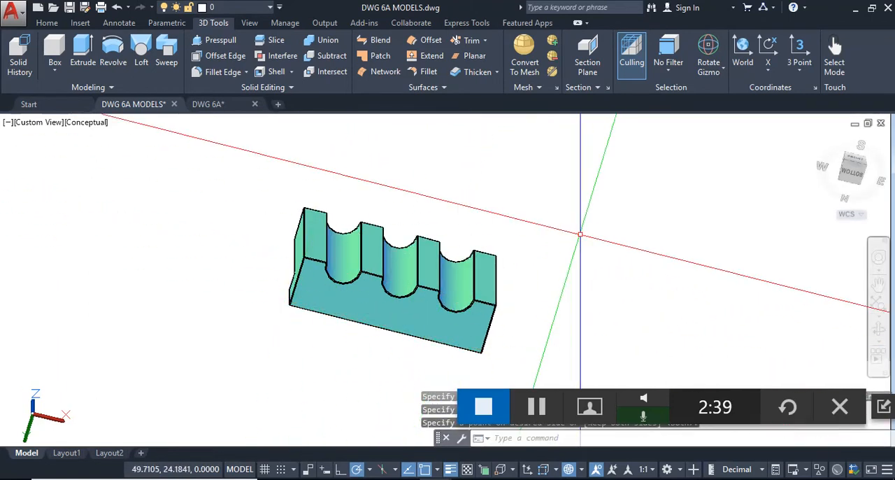
# - Inspect the rear half's cut faces from an isometric angle and in the Front view
pyautogui.keyDown('shift'); pyautogui.moveTo(575, 225); pyautogui.dragTo(490, 315, button='middle'); pyautogui.keyUp('shift')
pyautogui.scroll(5, 489, 293)
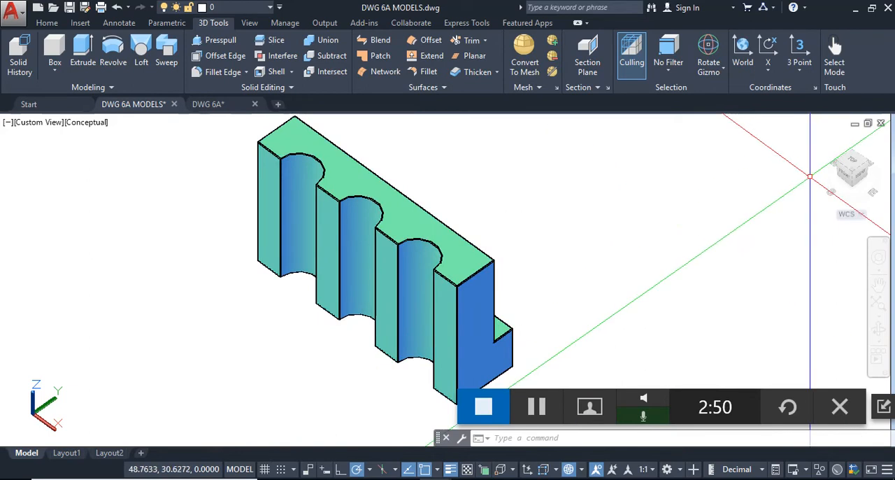
pyautogui.click(845, 177)
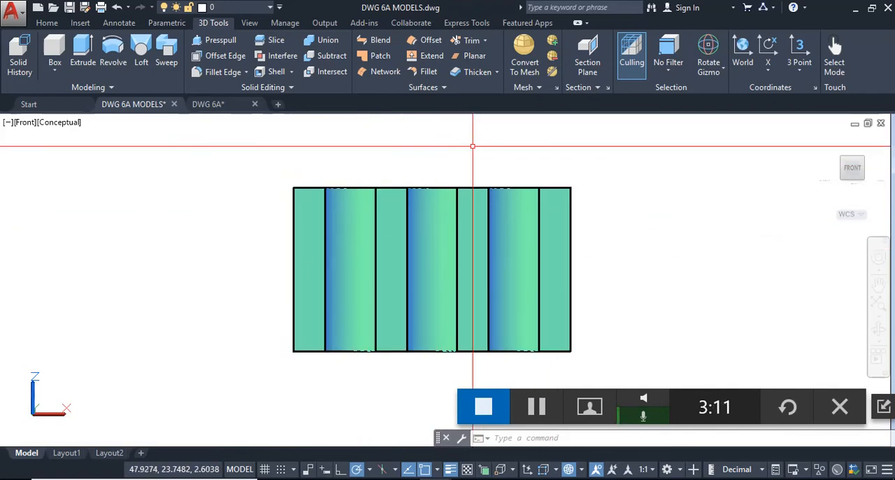
# - In the DWG 6A drawing, project vertical lines down from the top view's two lower corners through the front view area
pyautogui.click(236, 106)
pyautogui.moveTo(471, 337)
pyautogui.mouseDown(button='middle')
pyautogui.moveTo(471, 311)
pyautogui.moveTo(435, 296)
pyautogui.mouseUp(button='middle')
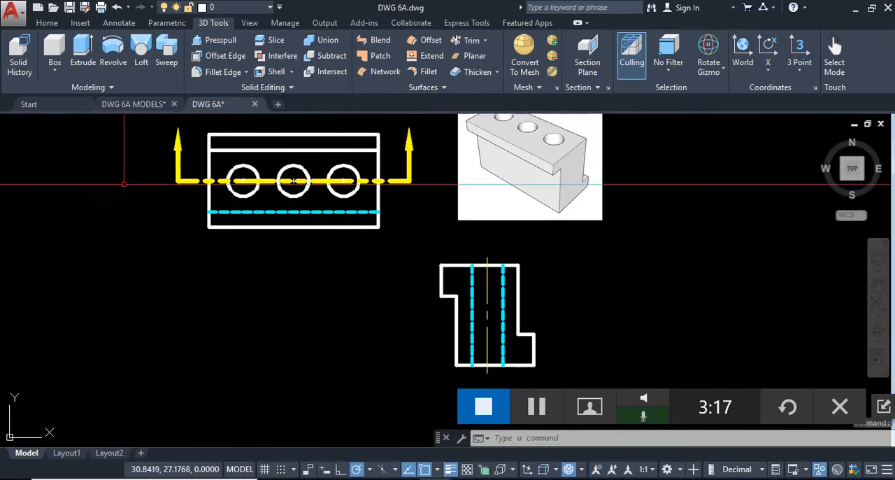
pyautogui.click(59, 25)
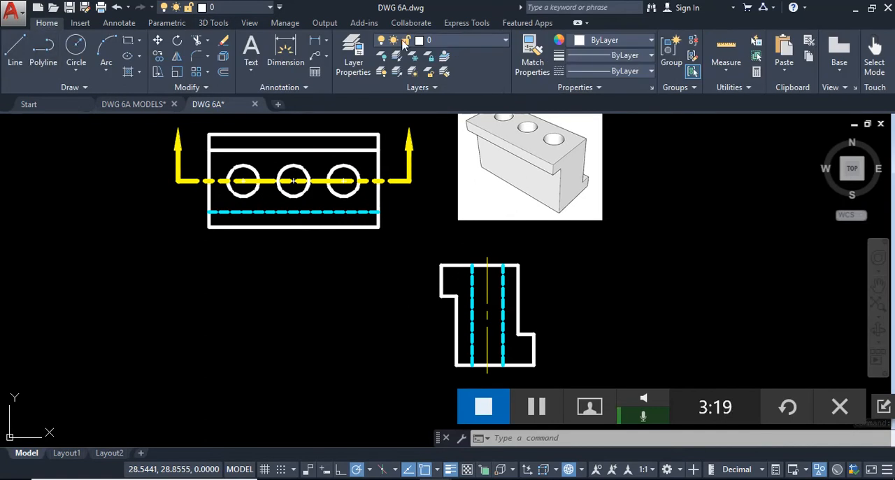
pyautogui.press('Return')
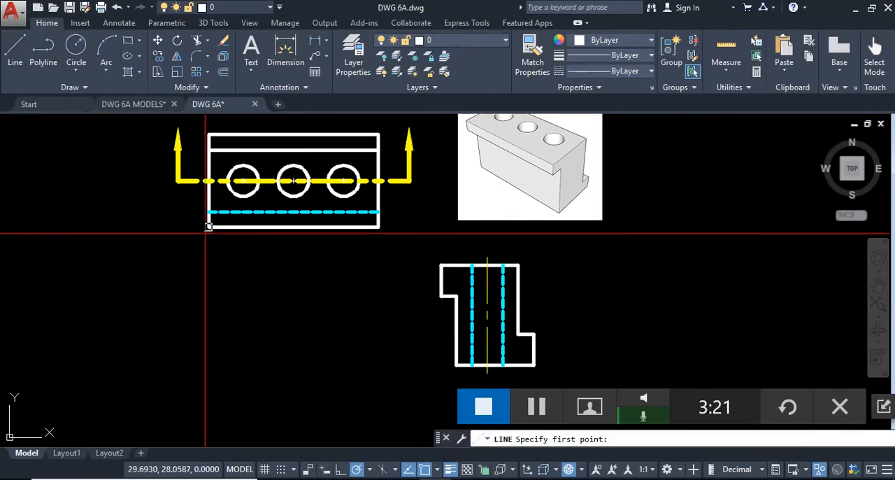
pyautogui.click(208, 225)
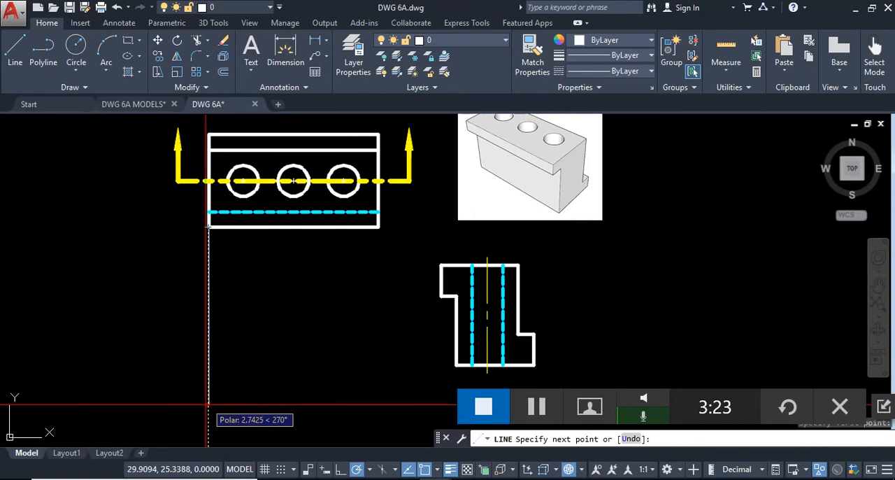
pyautogui.click(208, 428)
pyautogui.press('Return')
pyautogui.press('Return')
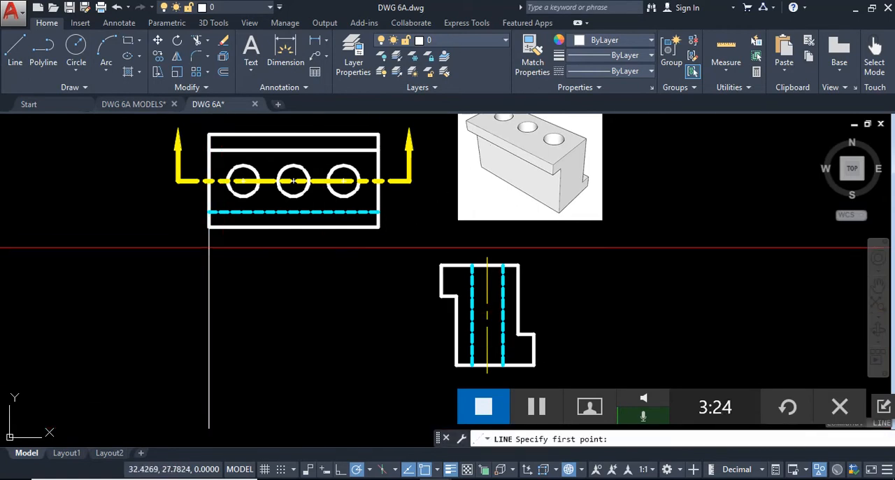
pyautogui.click(377, 226)
pyautogui.click(378, 415)
pyautogui.press('Return')
pyautogui.press('Return')
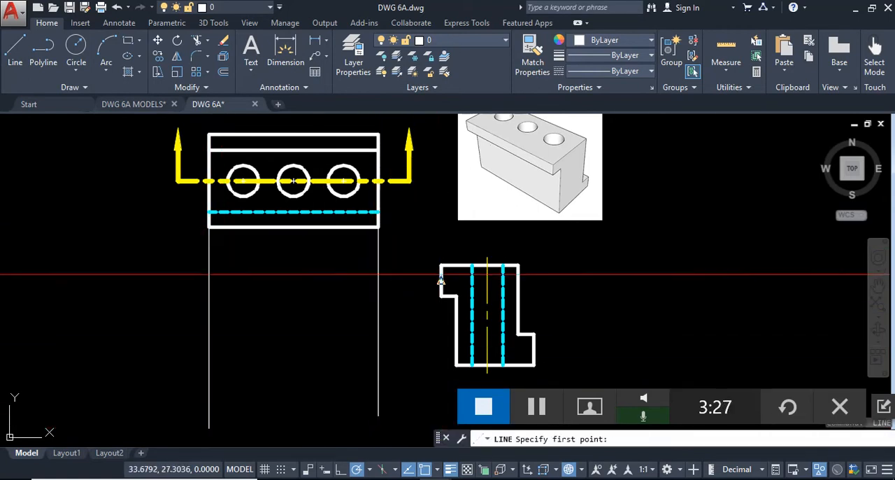
# - Project horizontal lines from the side view's top and bottom edges leftward across both vertical projection lines
pyautogui.click(195, 270)
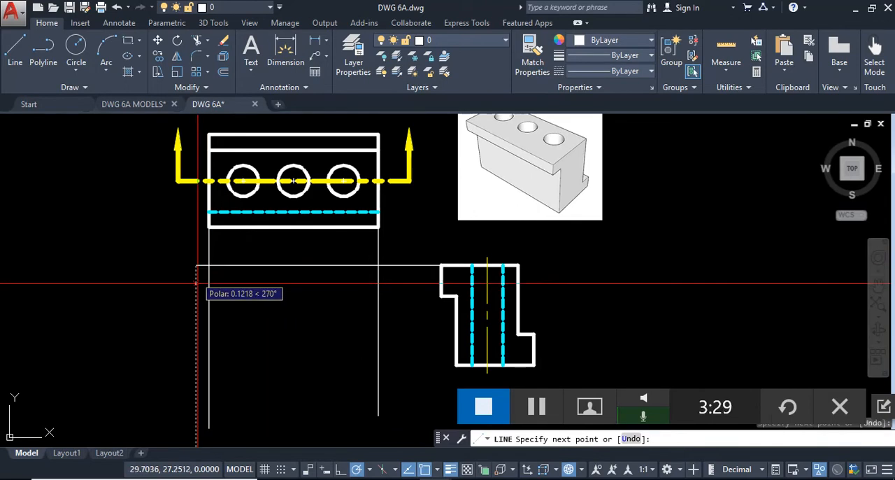
pyautogui.press('Return')
pyautogui.press('Return')
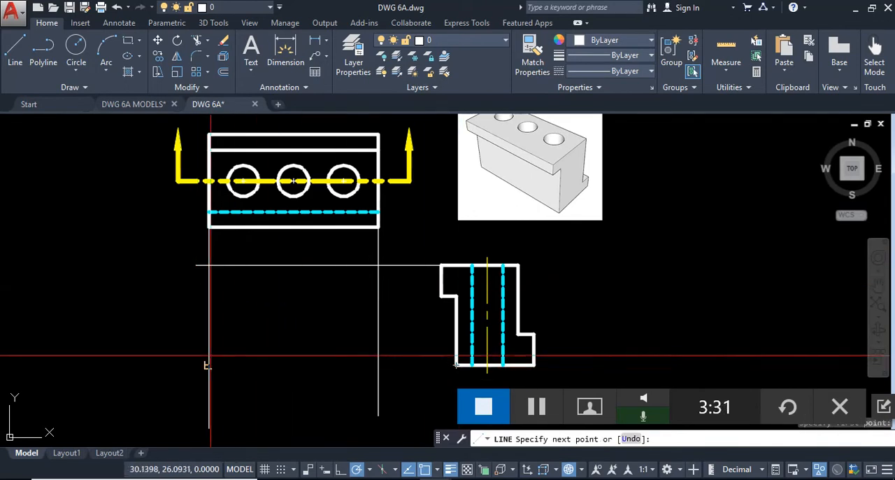
pyautogui.click(180, 364)
pyautogui.press('Return')
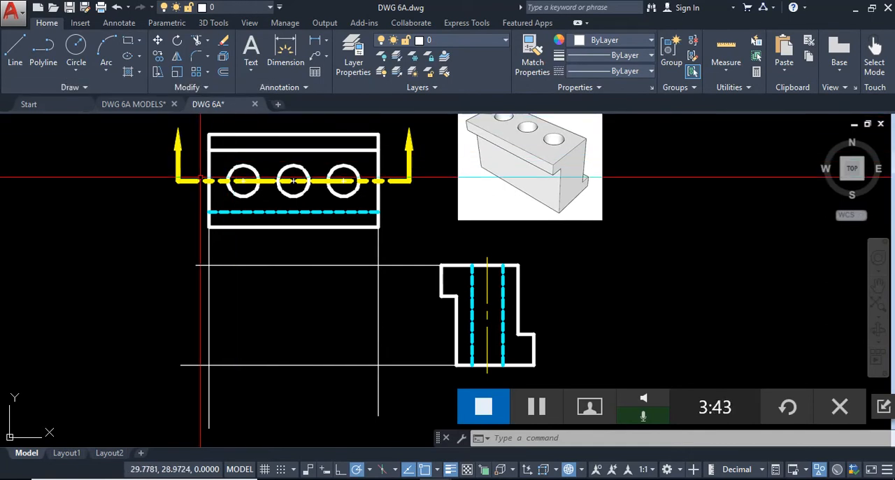
# - Check the sliced block's outline and hole edges in the DWG 6A MODELS drawing, then return to DWG 6A
pyautogui.click(139, 104)
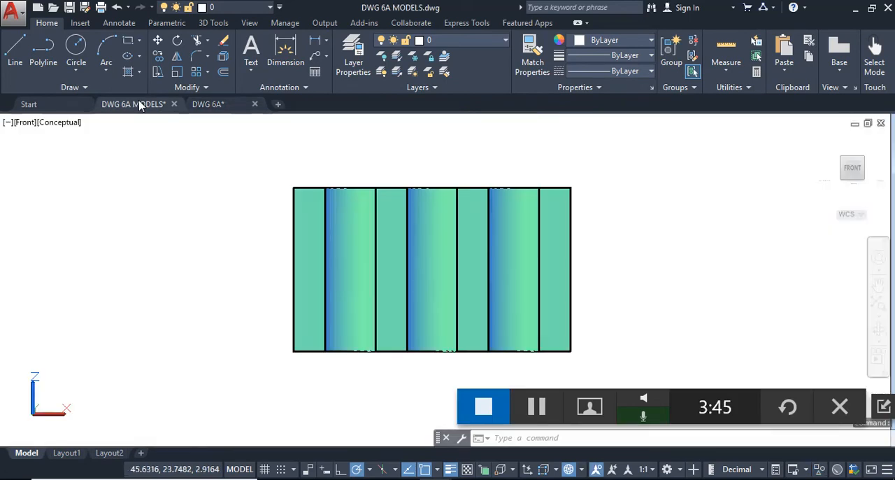
pyautogui.click(267, 173)
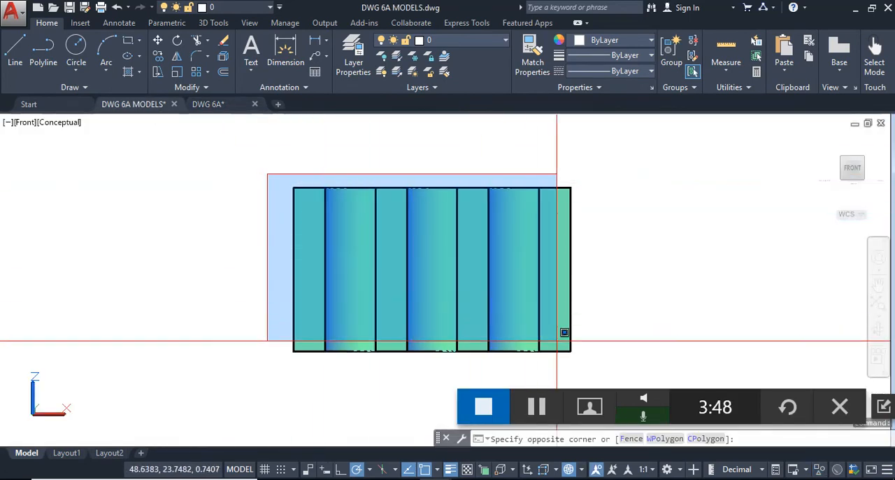
pyautogui.click(629, 366)
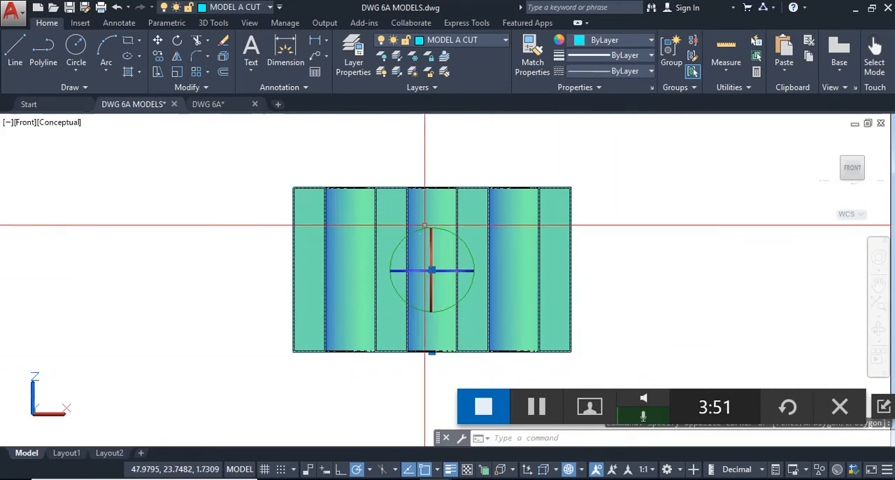
pyautogui.press('Escape')
pyautogui.click(221, 109)
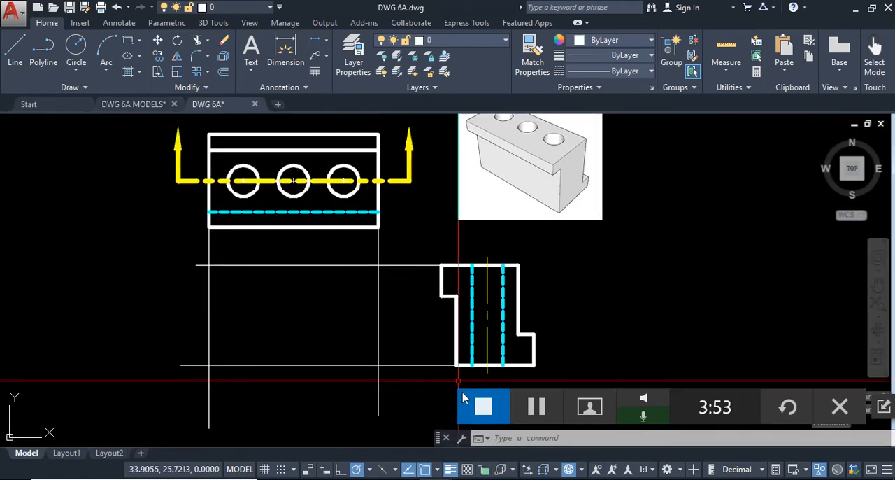
# - Trim the projection lines outside their intersections to leave the rectangular front view outline
pyautogui.moveTo(374, 354); pyautogui.dragTo(371, 344, button='middle')
pyautogui.write('TR')
pyautogui.press('Return')
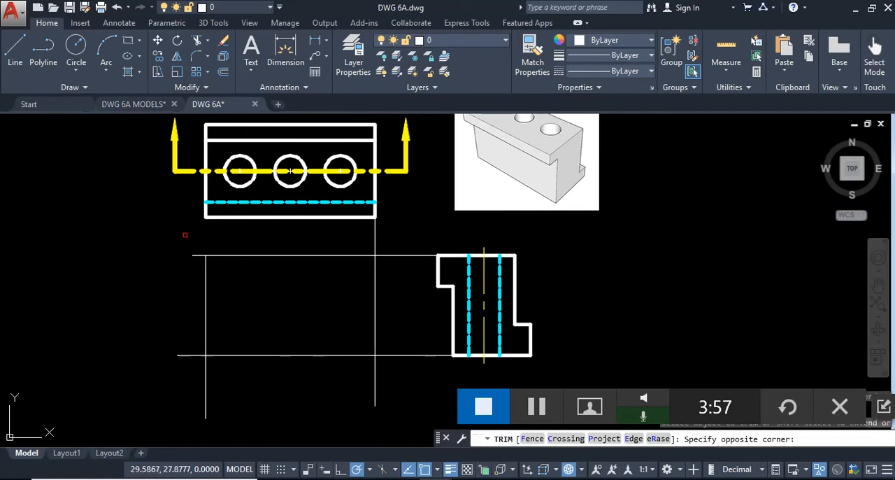
pyautogui.click(196, 241)
pyautogui.click(176, 404)
pyautogui.click(168, 371)
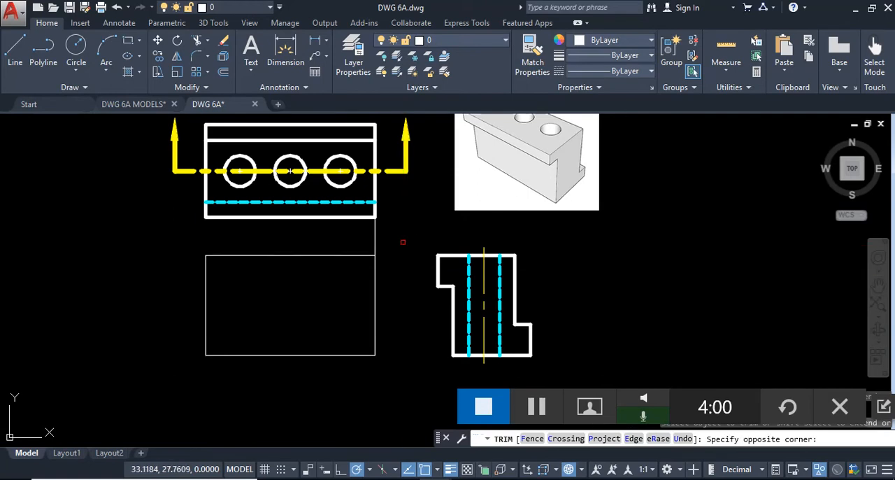
pyautogui.click(371, 237)
pyautogui.press('Escape')
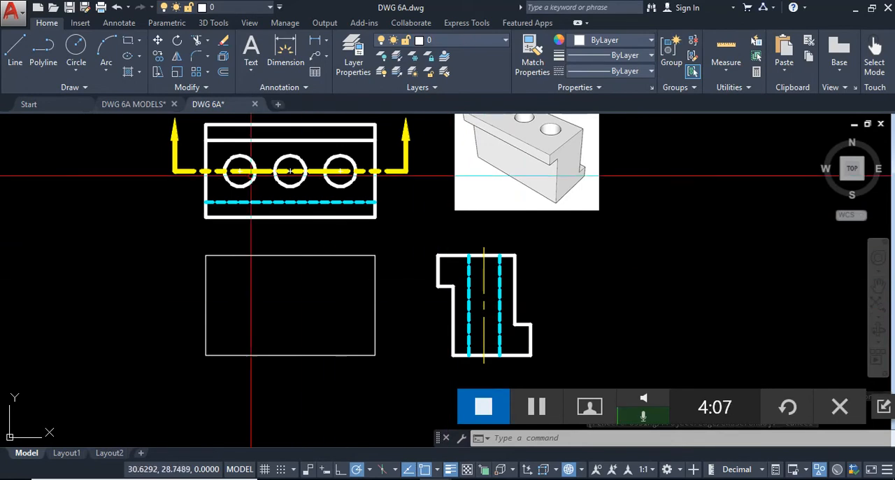
# - Project the left hole's two side quadrants from the top view down to the front view's bottom edge
pyautogui.click(21, 42)
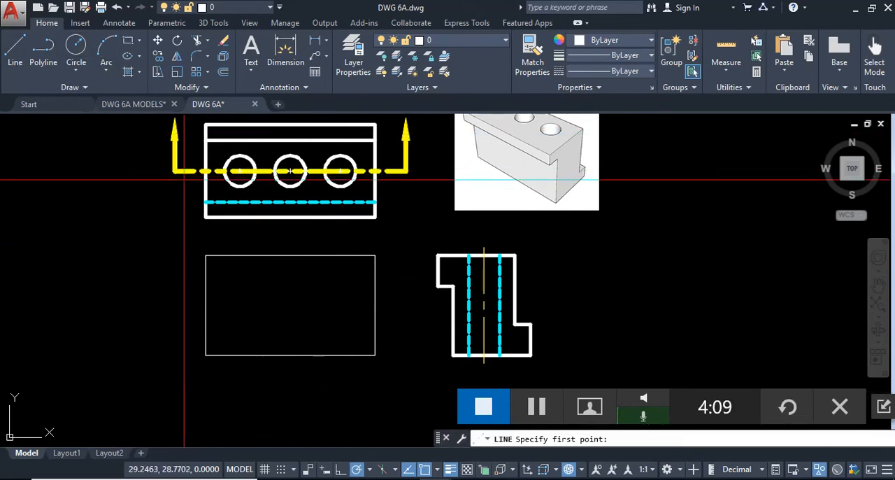
pyautogui.click(224, 171)
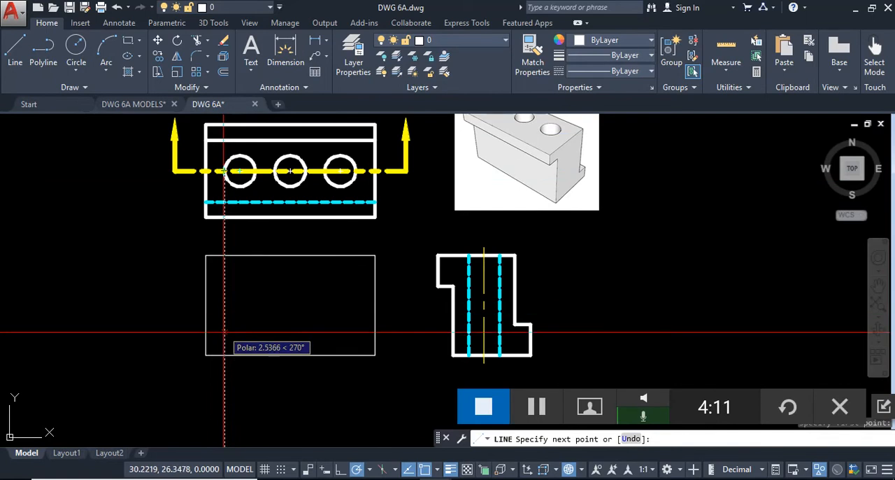
pyautogui.click(224, 355)
pyautogui.press('Return')
pyautogui.press('Return')
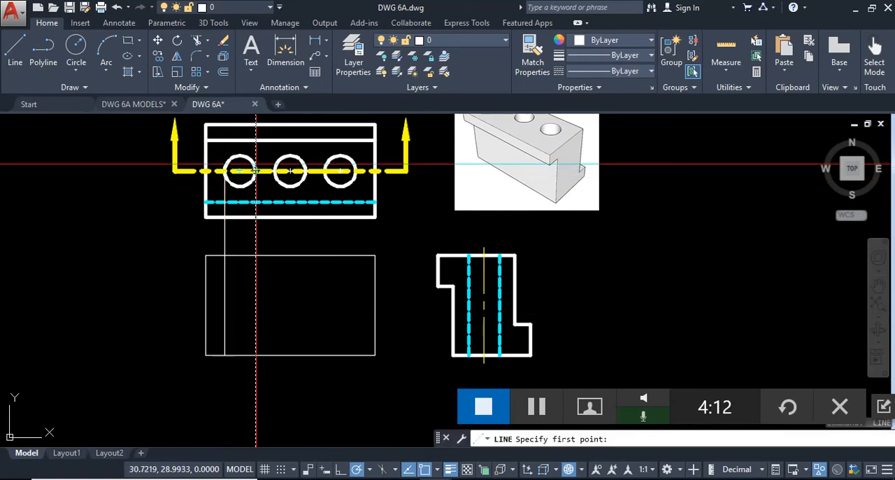
pyautogui.click(256, 172)
pyautogui.click(255, 356)
# - Project the middle hole's two side quadrants from the top view down through the front view
pyautogui.press('Return')
pyautogui.press('Return')
pyautogui.click(274, 172)
pyautogui.click(275, 355)
pyautogui.press('Return')
pyautogui.press('Return')
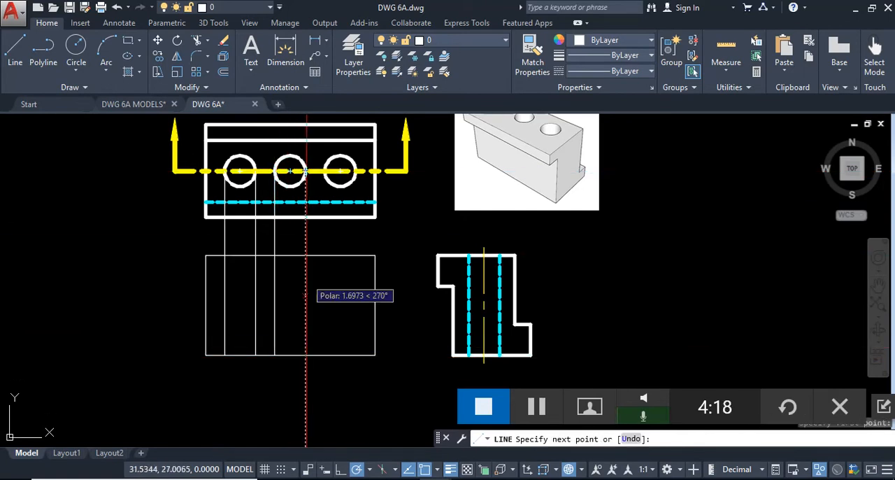
pyautogui.click(305, 362)
pyautogui.press('Return')
pyautogui.press('Return')
# - Project the right hole's two side quadrants from the top view down to the front view's bottom edge
pyautogui.click(325, 171)
pyautogui.click(325, 355)
pyautogui.press('Return')
pyautogui.press('Return')
pyautogui.click(356, 171)
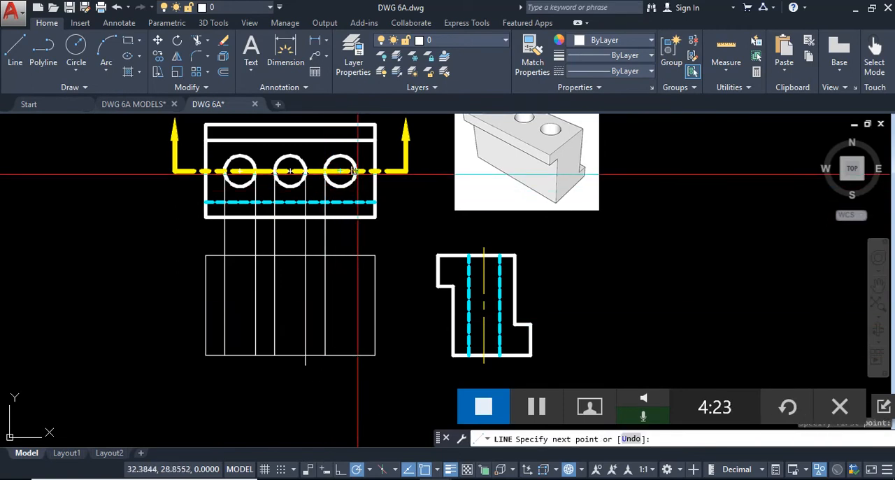
pyautogui.click(356, 355)
pyautogui.press('Escape')
# - Trim the middle hole's projection line where it extends below the front view's bottom edge
pyautogui.write('tr')
pyautogui.press('Return')
pyautogui.click(350, 393)
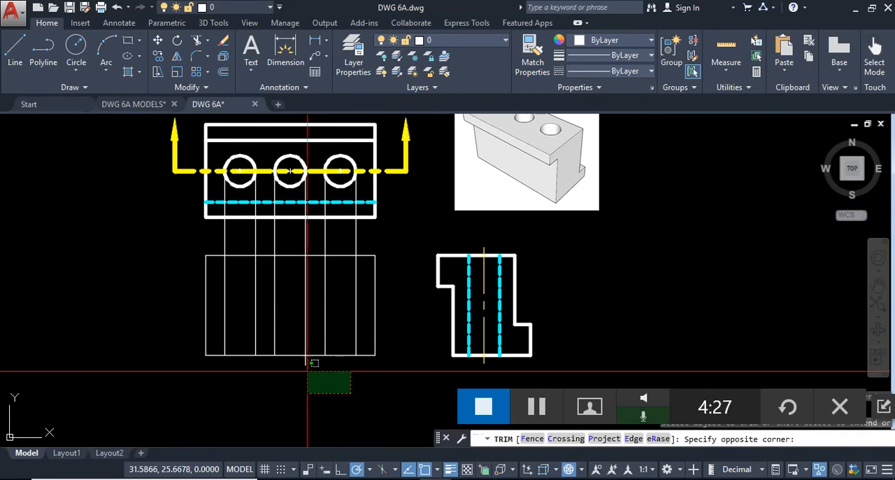
pyautogui.press('Escape')
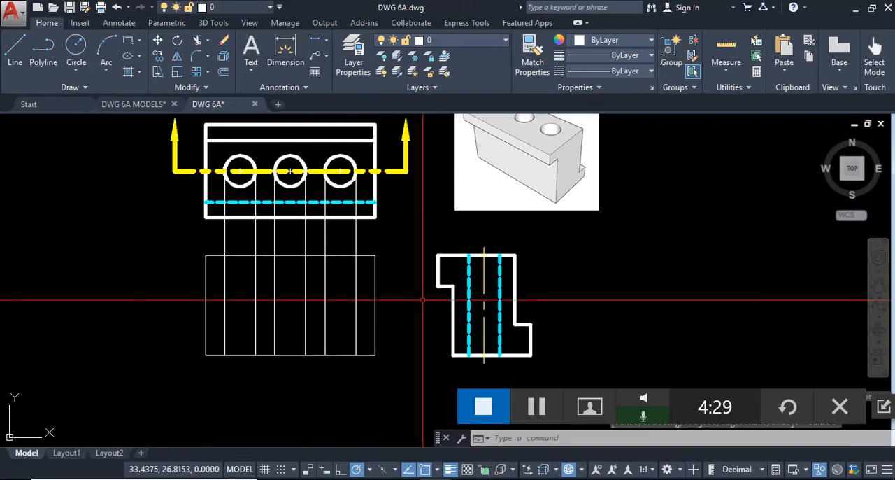
# - Trim the six hole projection lines in the gap between the top and front views
pyautogui.write('tr')
pyautogui.press('Return')
pyautogui.click(391, 242)
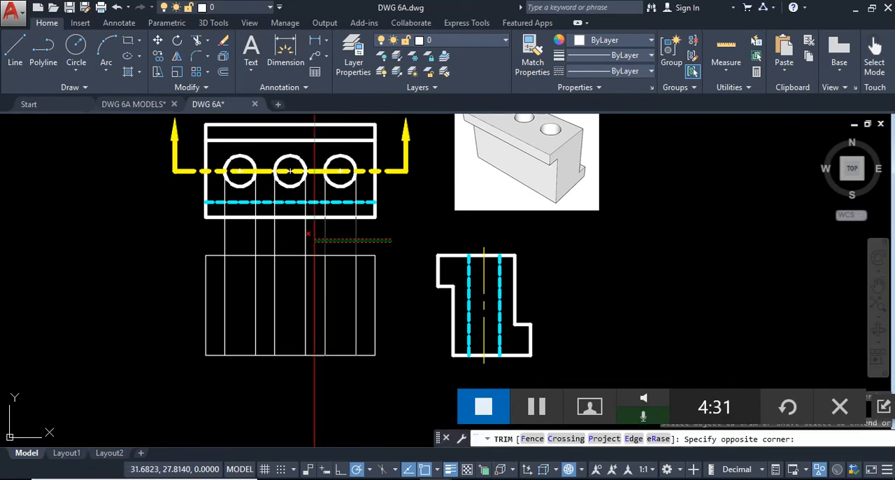
pyautogui.click(201, 234)
pyautogui.press('Escape')
# - Delete the six leftover projection line segments below the holes in the top view
pyautogui.scroll(4, 323, 193)
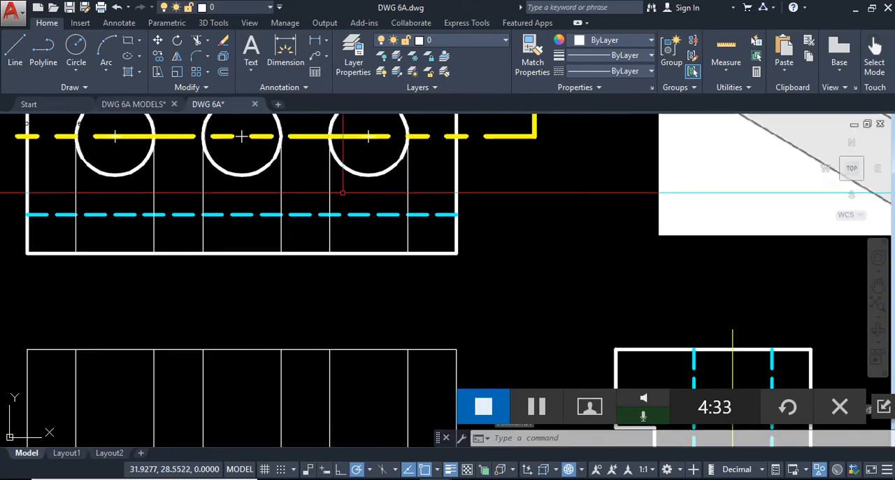
pyautogui.moveTo(337, 192); pyautogui.dragTo(466, 218, button='middle')
pyautogui.click(564, 222)
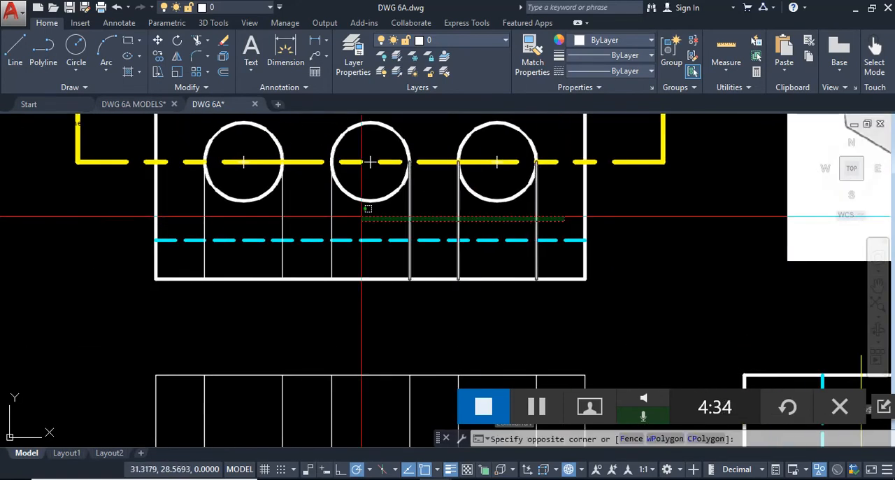
pyautogui.click(199, 222)
pyautogui.press('Delete')
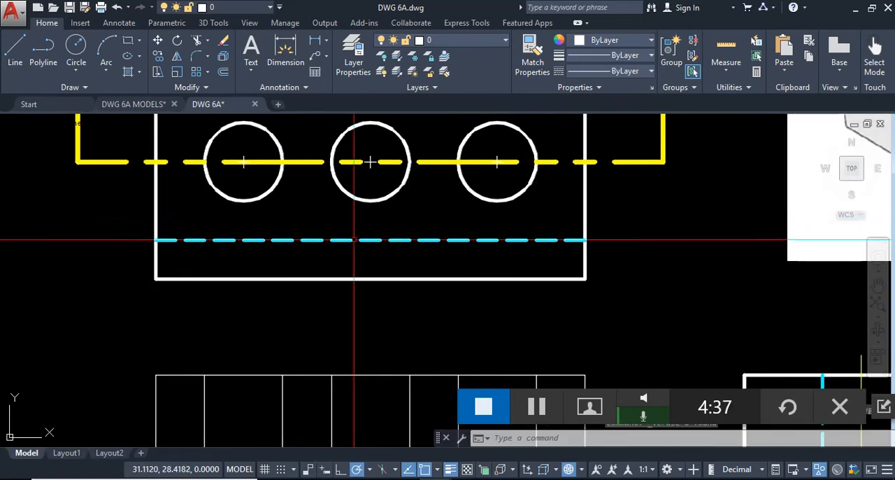
# - Move the front view's outline and all hole edge lines to the Visible layer
pyautogui.scroll(-5, 345, 168)
pyautogui.scroll(2, 409, 297)
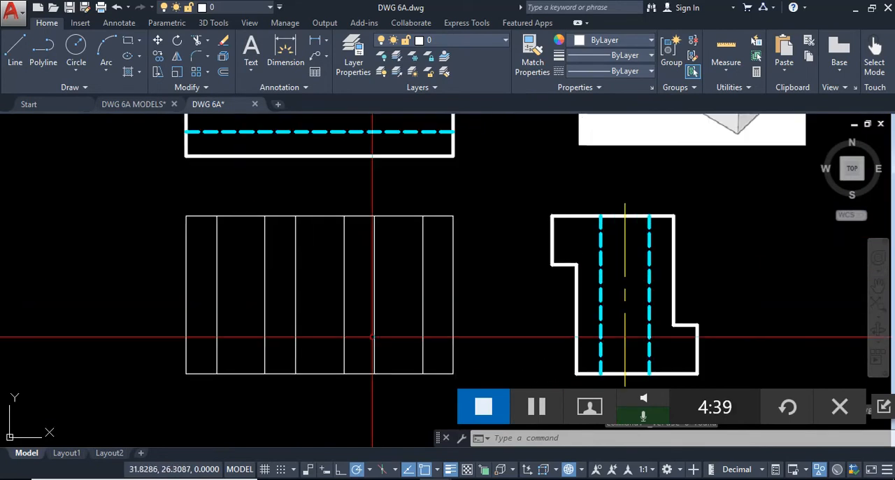
pyautogui.click(176, 221)
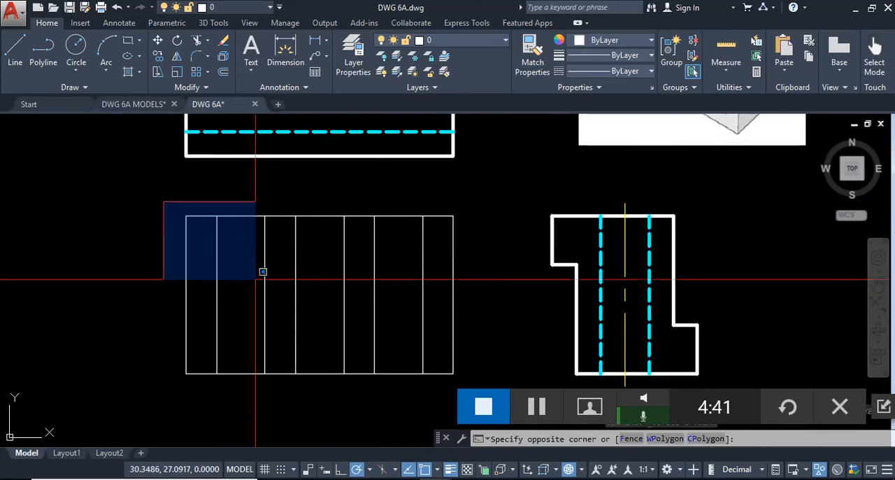
pyautogui.click(467, 379)
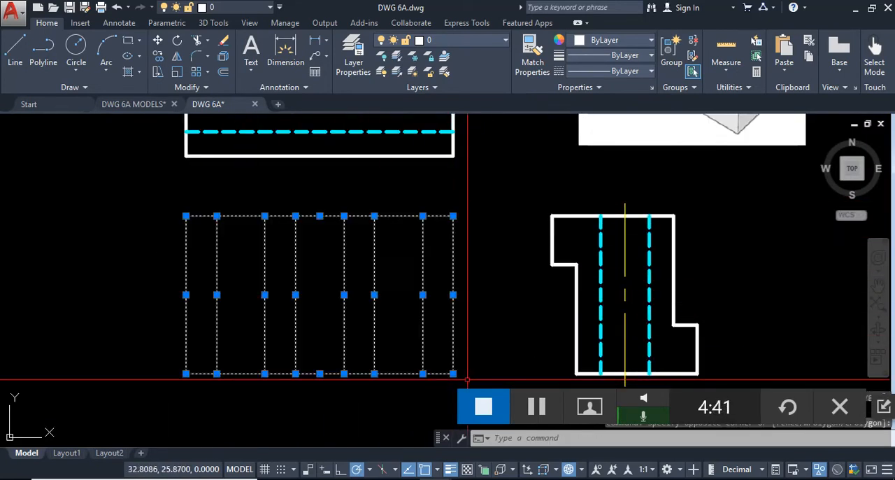
pyautogui.click(473, 40)
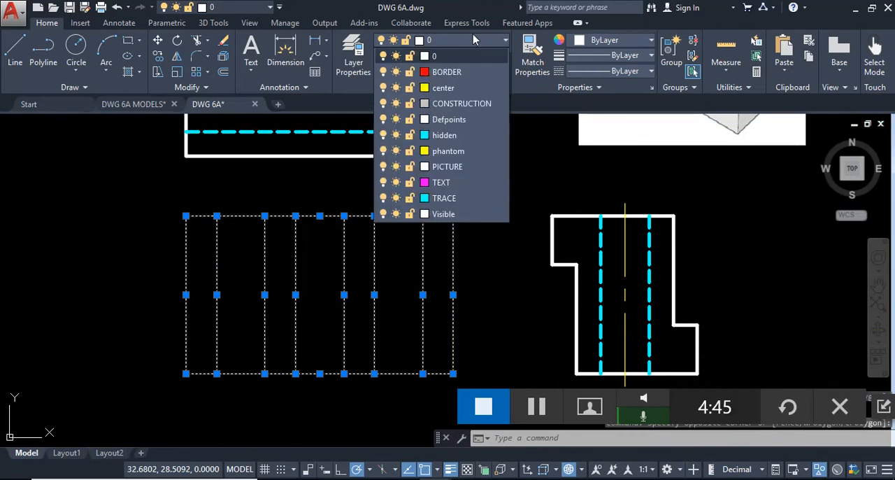
pyautogui.click(443, 213)
pyautogui.press('Escape')
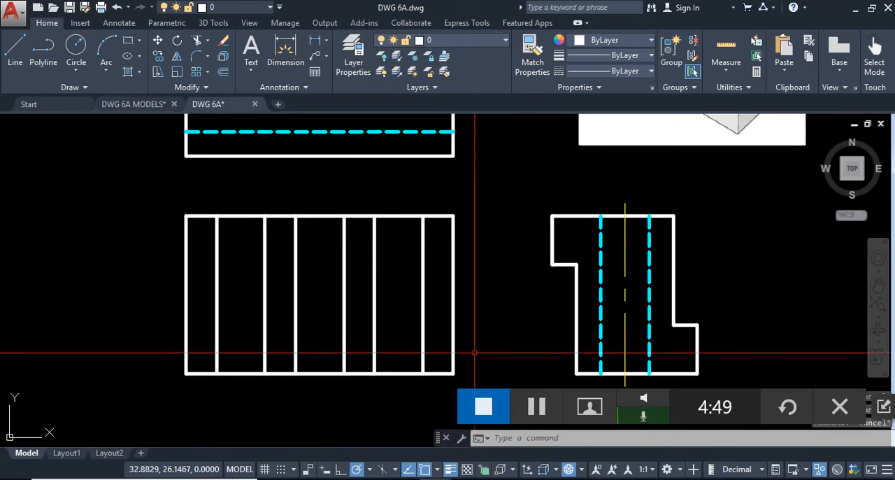
# - Draw a short 45° section line on the HATCH layer across the front view's upper-left corner
pyautogui.moveTo(505, 374); pyautogui.dragTo(533, 349, button='middle')
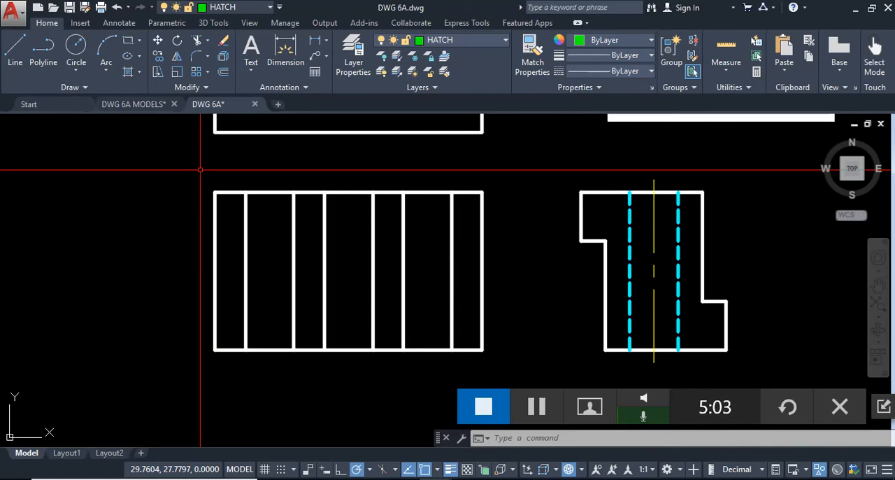
pyautogui.click(23, 59)
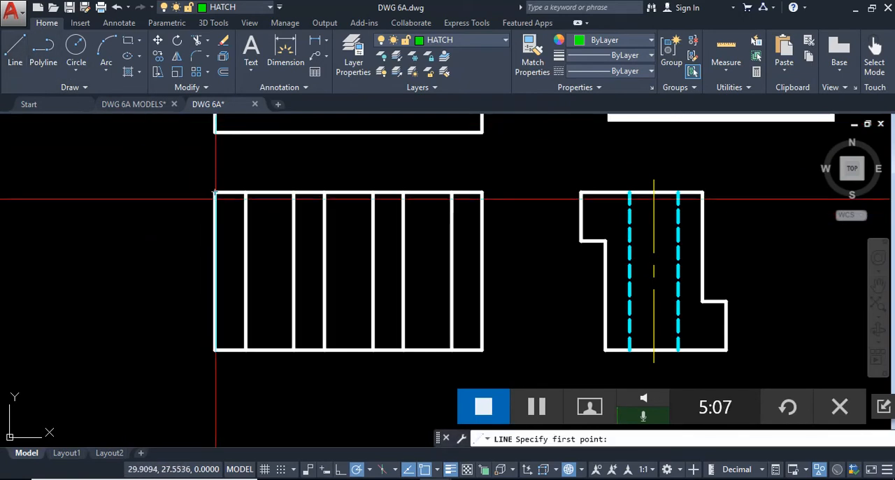
pyautogui.scroll(2, 213, 203)
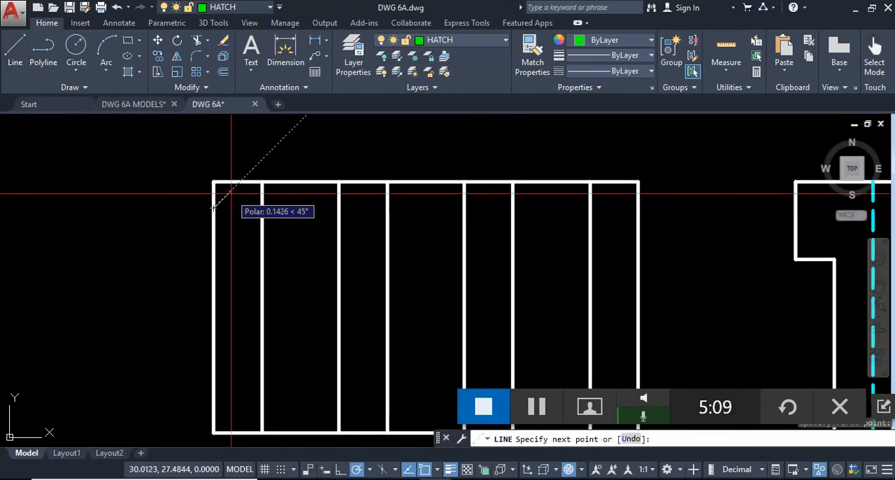
pyautogui.scroll(1, 239, 183)
pyautogui.press('Escape')
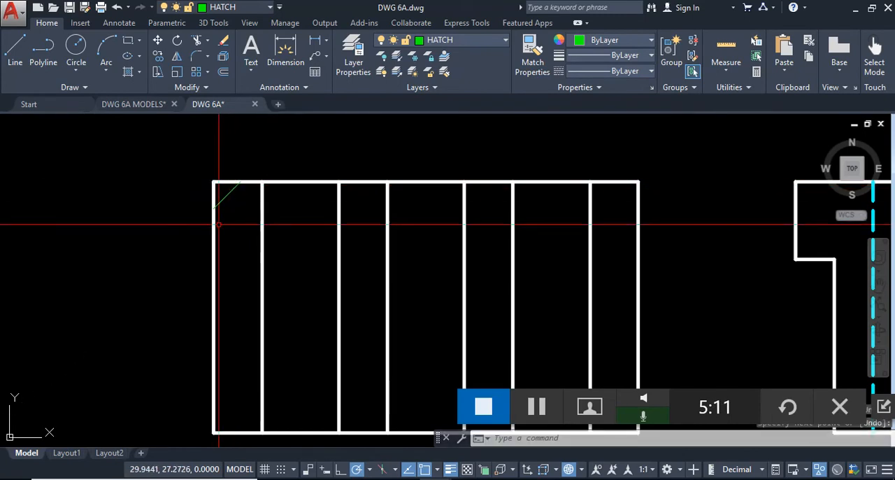
# - Draw two more 45° section lines below the first, ending on the first hole's left edge in the front view
pyautogui.press('Return')
pyautogui.click(214, 182)
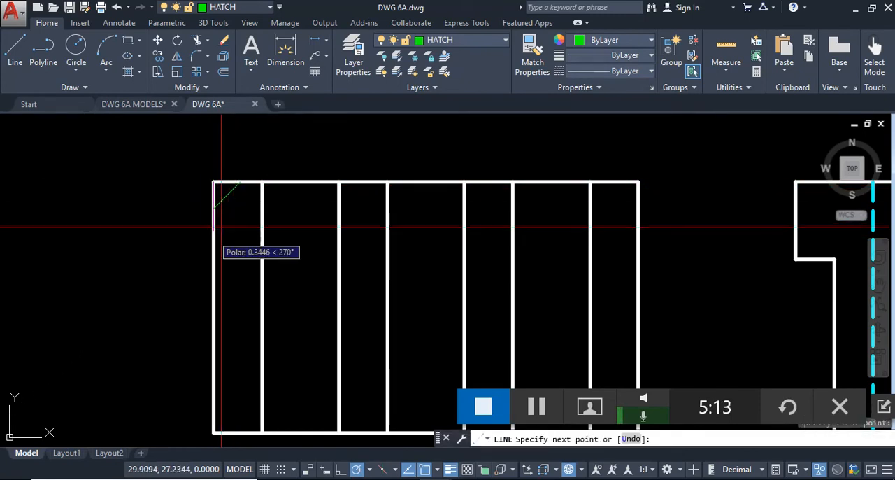
pyautogui.press('Escape')
pyautogui.press('Return')
pyautogui.click(212, 232)
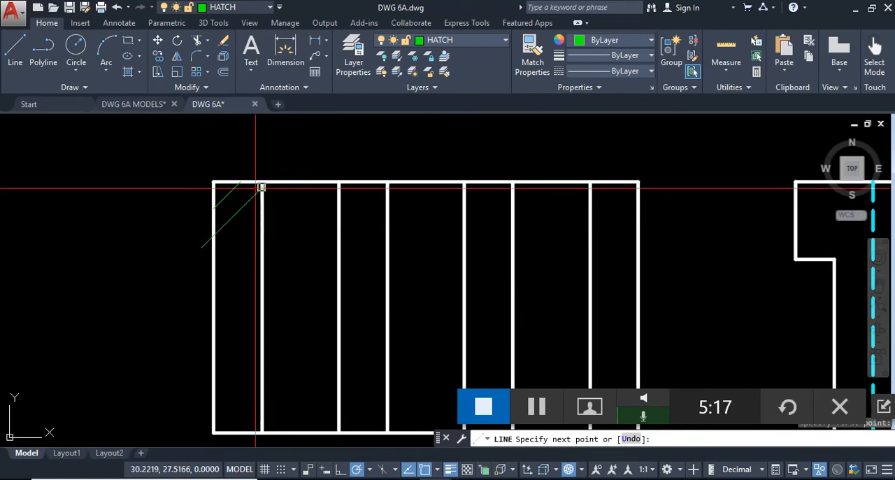
pyautogui.press('Escape')
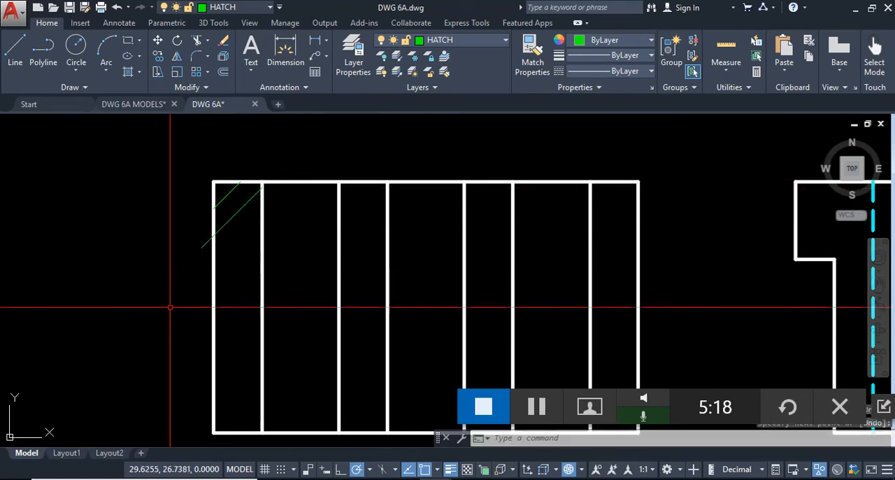
pyautogui.press('Return')
pyautogui.click(199, 283)
pyautogui.click(262, 219)
pyautogui.press('Escape')
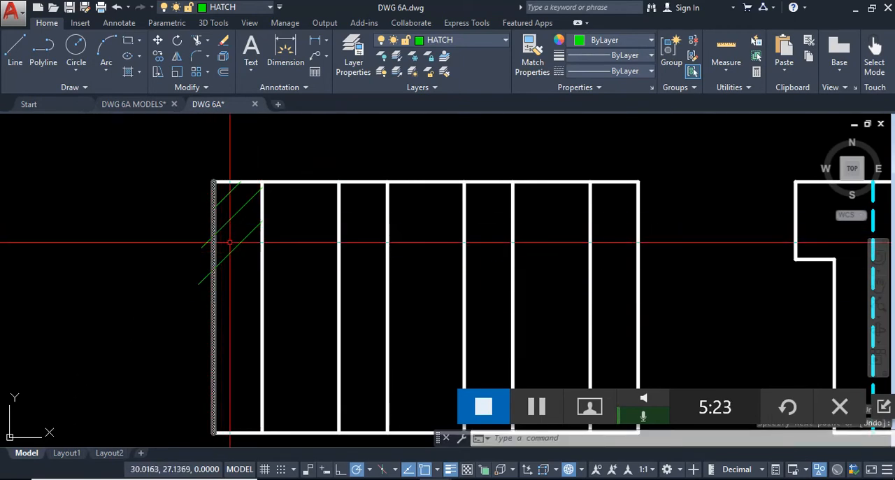
# - Delete the three hand-drawn section lines in the front view's leftmost solid area
pyautogui.click(248, 260)
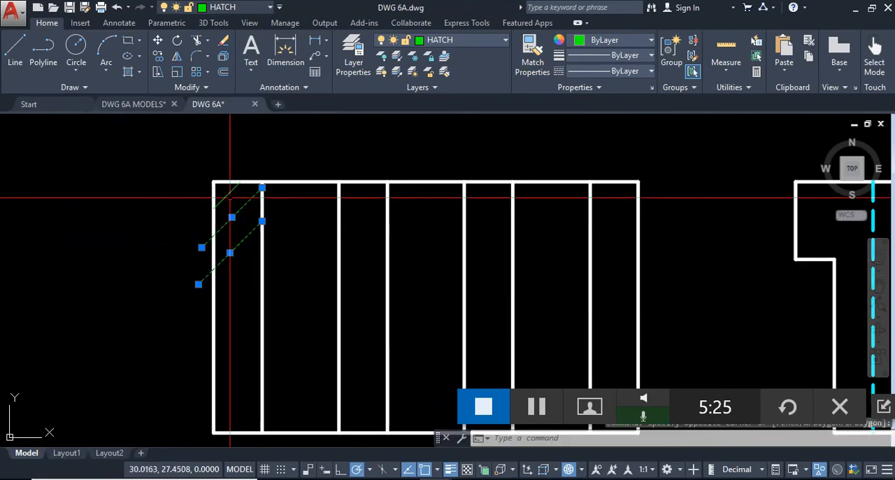
pyautogui.click(237, 186)
pyautogui.press('Delete')
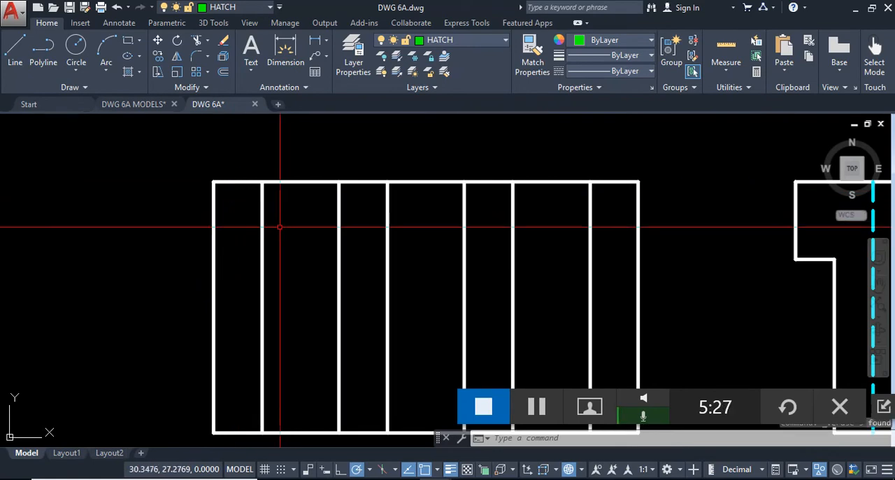
# - Draw a 45° line through the front view's upper-left corner and stretch its lower end well past the left edge
pyautogui.click(17, 50)
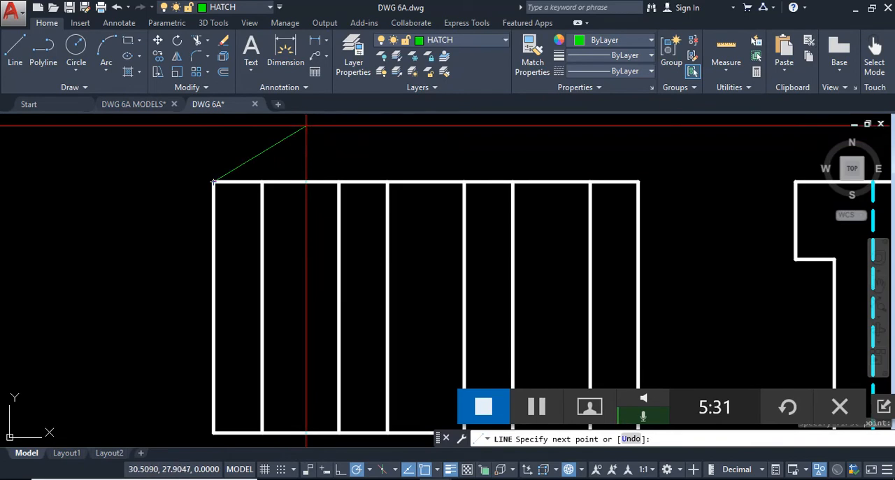
pyautogui.press('Escape')
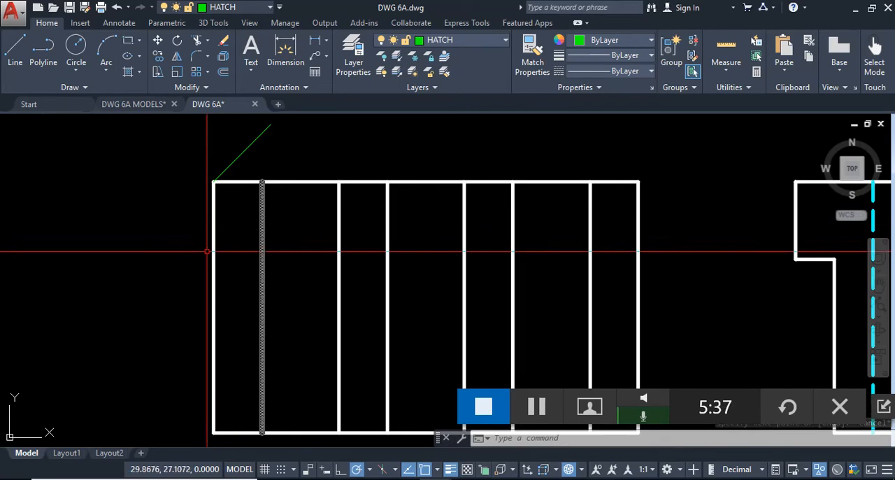
pyautogui.click(249, 139)
pyautogui.click(234, 164)
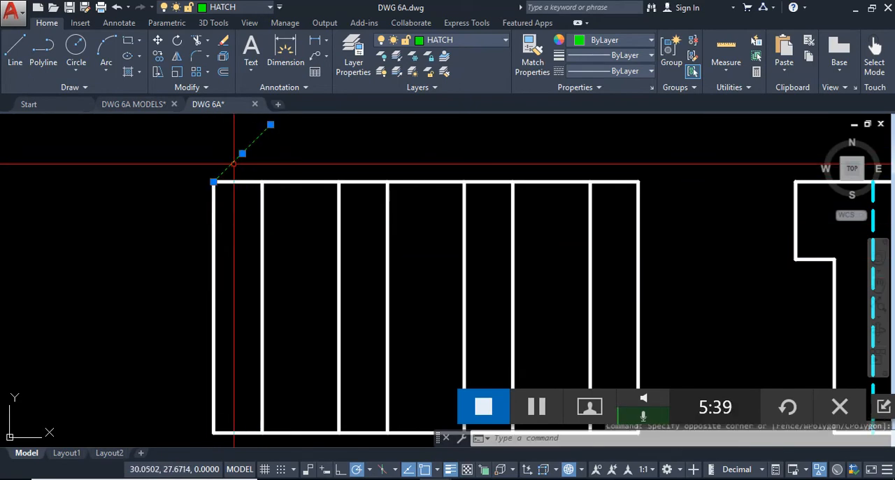
pyautogui.click(213, 182)
pyautogui.click(137, 258)
pyautogui.press('Escape')
# - Offset the 45° line seven times at a distance of .1, stepping down across the front view
pyautogui.click(222, 73)
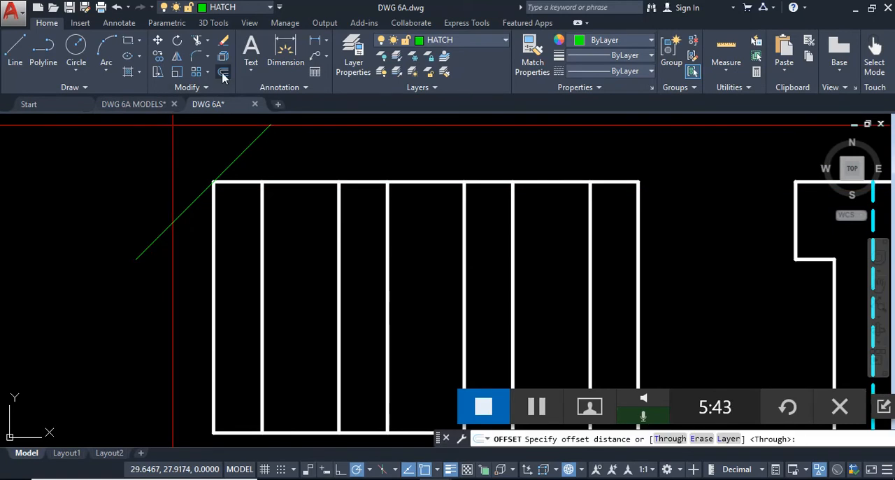
pyautogui.press('Return')
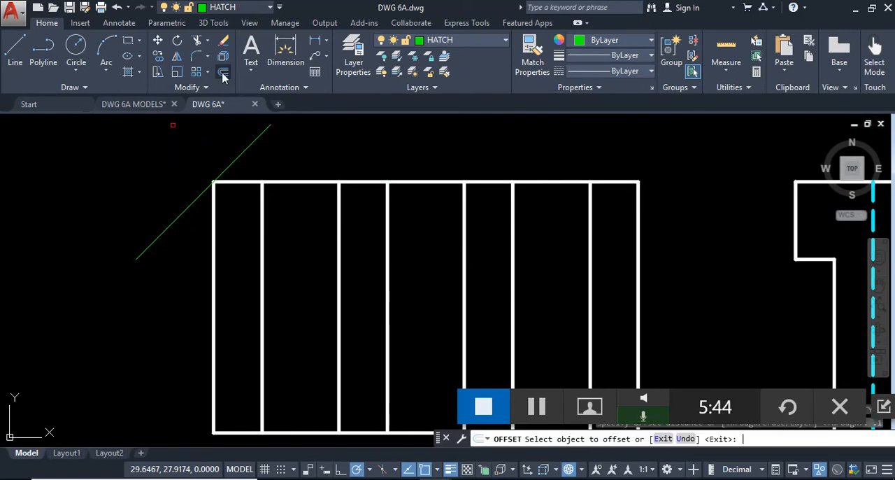
pyautogui.click(182, 213)
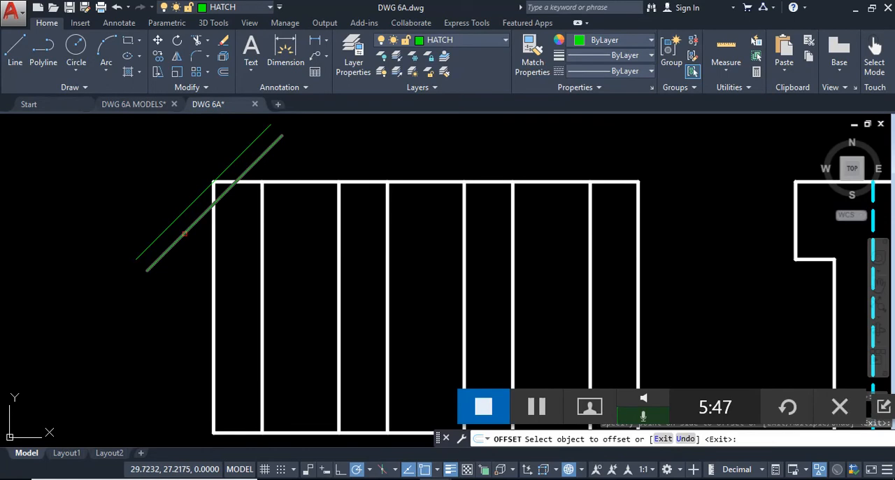
pyautogui.click(187, 256)
pyautogui.click(182, 257)
pyautogui.click(185, 316)
pyautogui.click(181, 282)
pyautogui.click(190, 301)
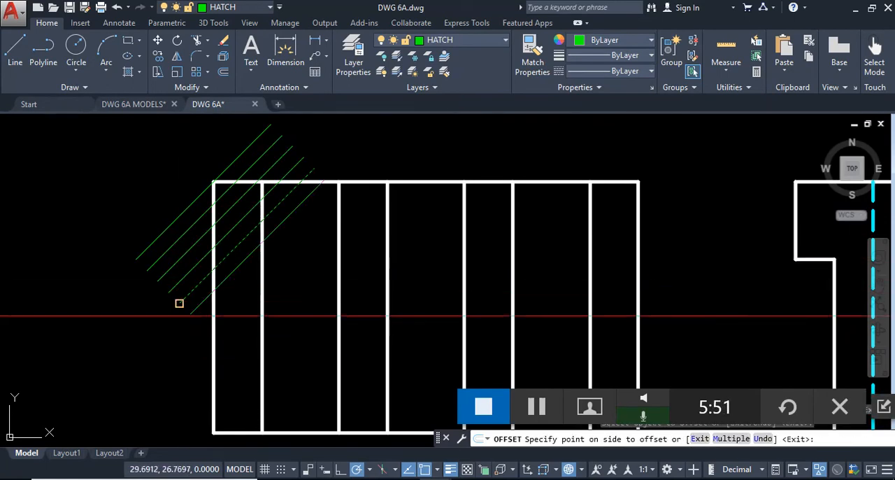
pyautogui.click(197, 307)
pyautogui.click(203, 323)
pyautogui.click(204, 321)
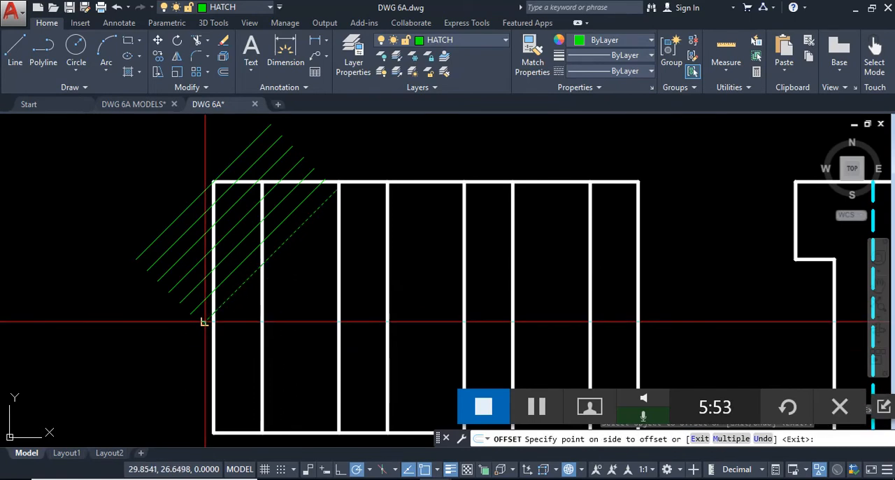
pyautogui.press('Escape')
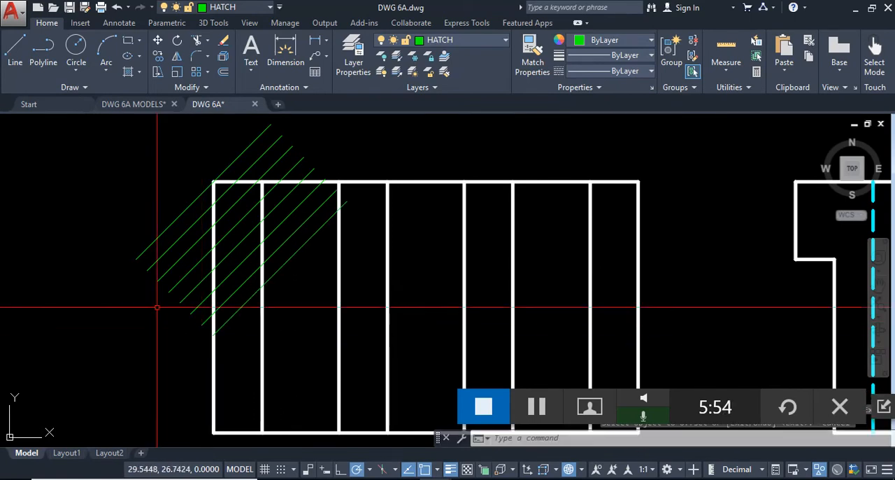
# - Trim the 45° lines outside the front view's left and upper edges and delete the original line's leftover above the corner
pyautogui.write('tr')
pyautogui.click(207, 355)
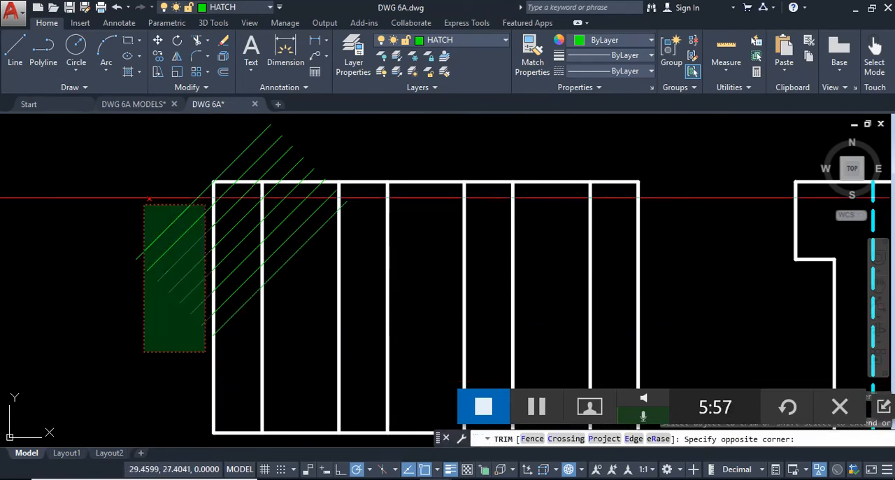
pyautogui.click(110, 160)
pyautogui.click(337, 170)
pyautogui.click(179, 118)
pyautogui.press('Escape')
pyautogui.click(250, 149)
pyautogui.click(242, 128)
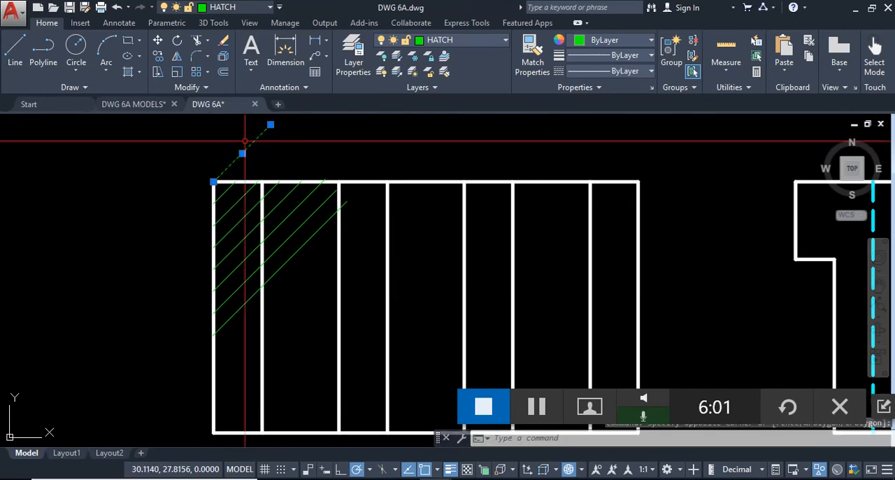
pyautogui.press('Delete')
# - Trim the 45° lines inside the first hole and delete the leftover stub beyond the hole's right edge
pyautogui.write('tr')
pyautogui.press('Return')
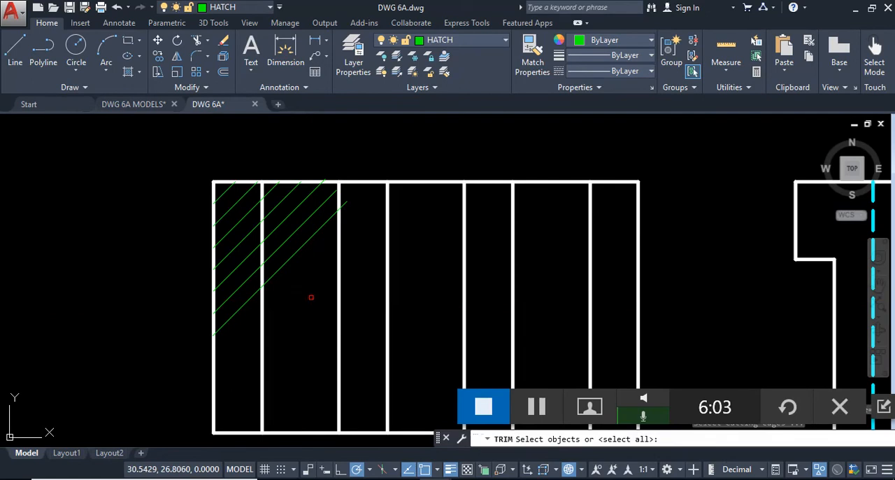
pyautogui.press('Return')
pyautogui.click(311, 297)
pyautogui.click(270, 186)
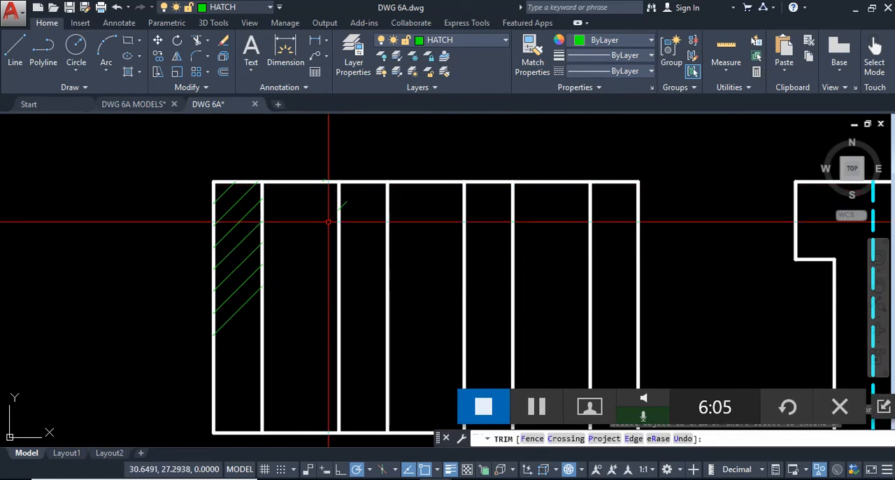
pyautogui.press('Escape')
pyautogui.click(326, 159)
pyautogui.click(370, 225)
pyautogui.press('Delete')
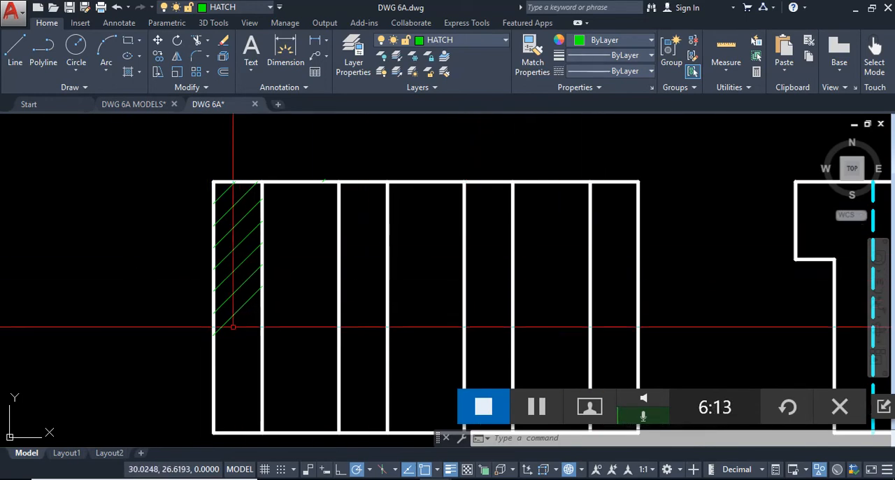
# - Delete the seven offset section lines in the front view's leftmost solid area
pyautogui.click(253, 296)
pyautogui.click(222, 187)
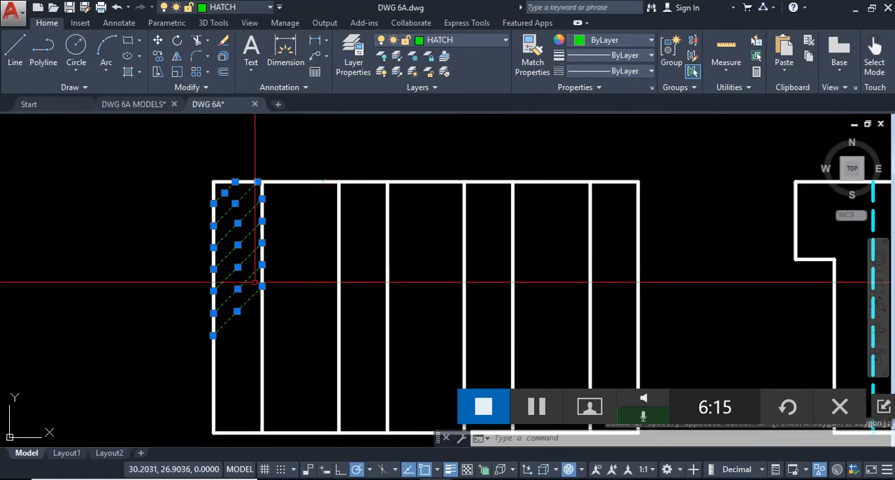
pyautogui.press('Delete')
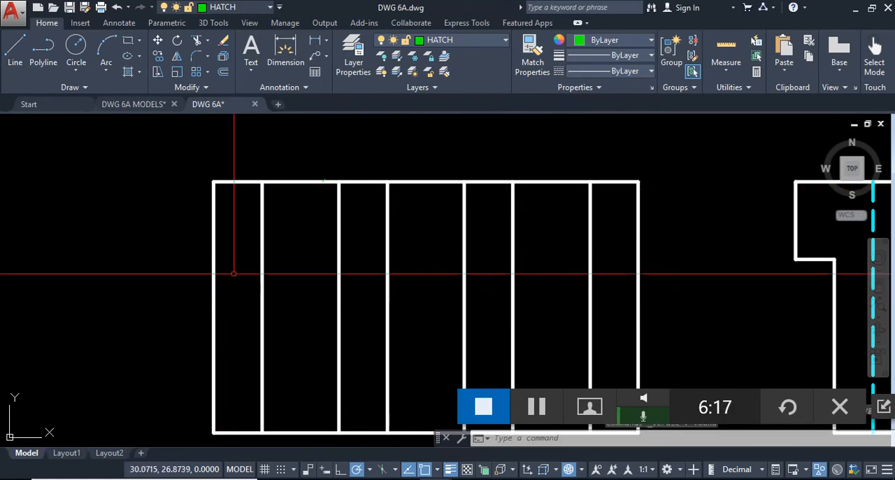
# - Hatch the front view's four solid areas beside and between the holes with the ANSI31 pattern at scale 1.0000
pyautogui.scroll(2, 282, 225)
pyautogui.moveTo(279, 221)
pyautogui.mouseDown(button='middle')
pyautogui.moveTo(263, 196)
pyautogui.moveTo(223, 191)
pyautogui.mouseUp(button='middle')
pyautogui.scroll(-2, 222, 191)
pyautogui.moveTo(272, 239); pyautogui.dragTo(219, 220, button='middle')
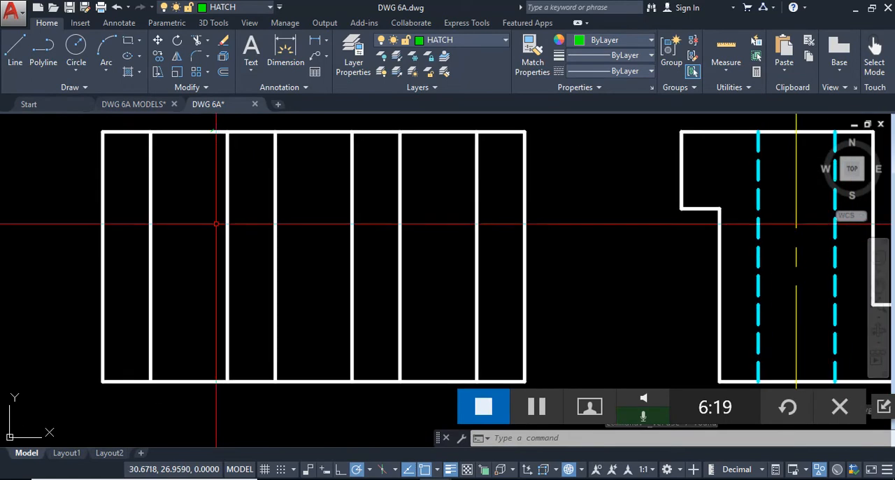
pyautogui.click(130, 76)
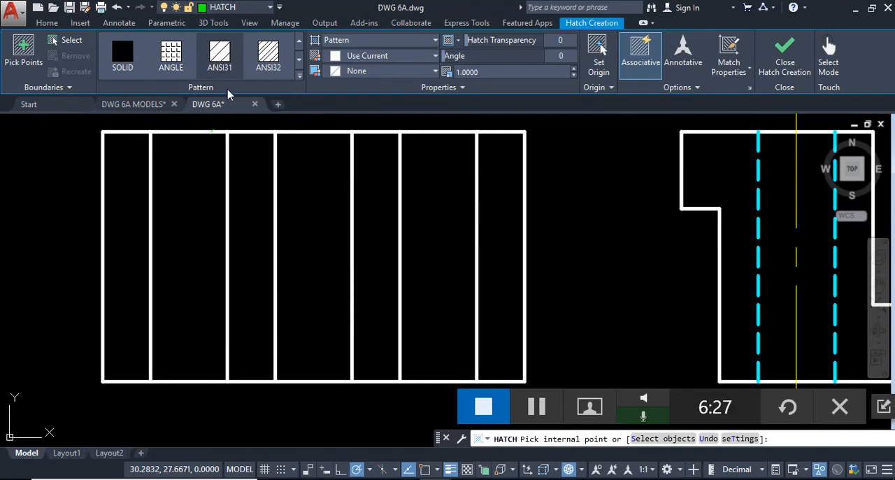
pyautogui.click(212, 62)
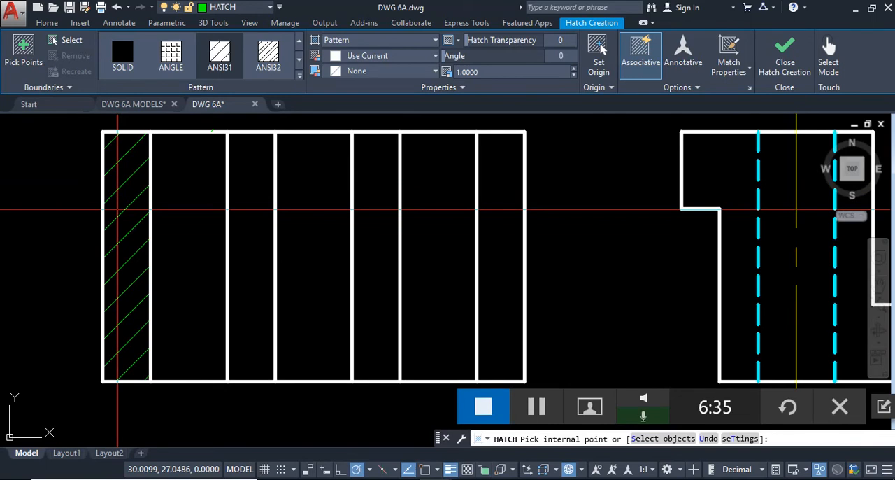
pyautogui.click(117, 209)
pyautogui.click(264, 188)
pyautogui.click(377, 197)
pyautogui.click(497, 207)
pyautogui.press('Return')
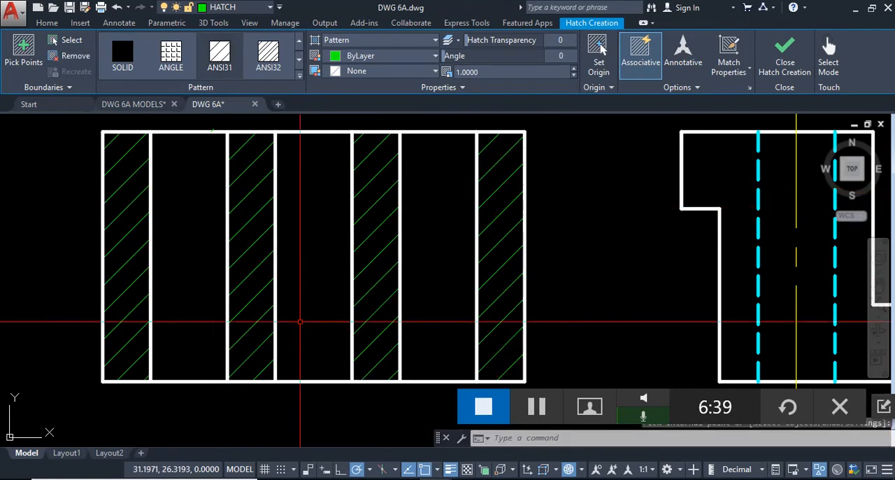
# - Make center the current layer
pyautogui.scroll(-2, 383, 298)
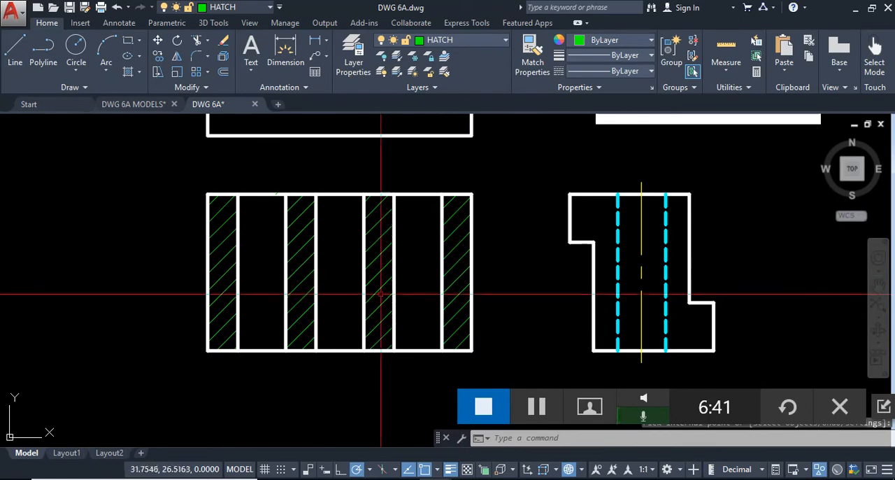
pyautogui.moveTo(126, 290); pyautogui.dragTo(137, 352, button='middle')
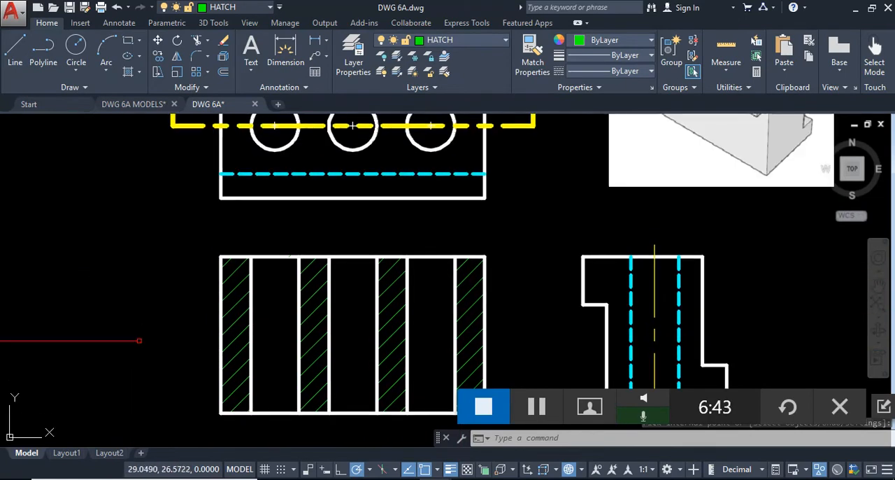
pyautogui.scroll(-2, 146, 327)
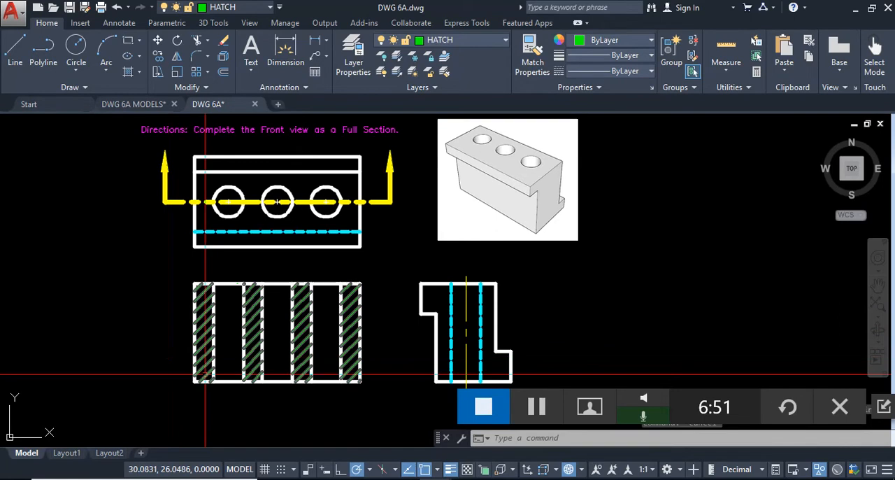
pyautogui.scroll(2, 190, 370)
pyautogui.scroll(1, 203, 362)
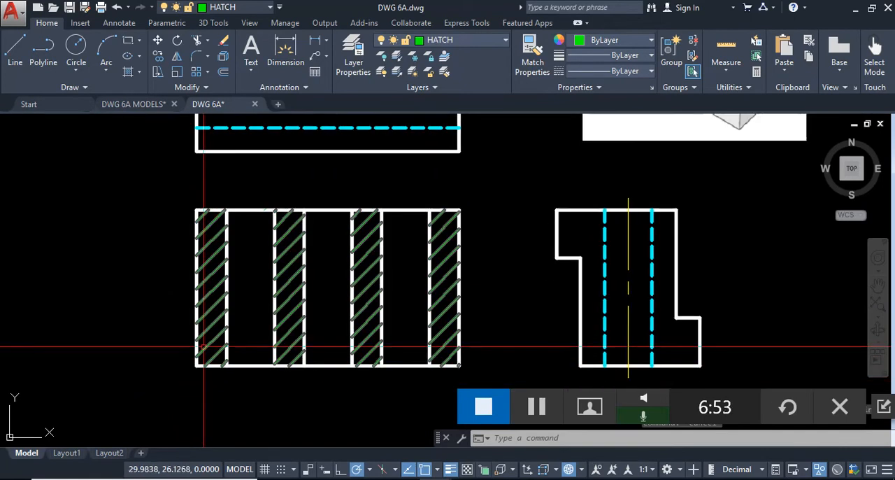
pyautogui.click(460, 40)
pyautogui.click(443, 88)
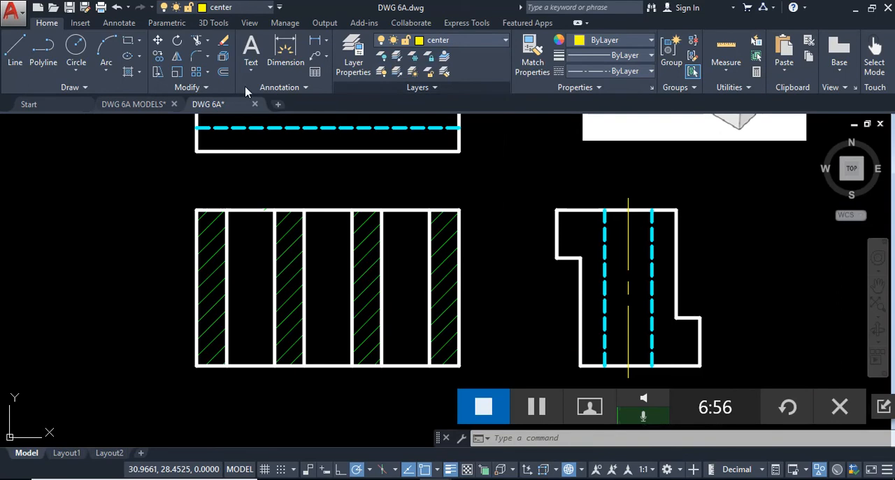
# - Draw a vertical centerline from the first hole's center in the top view down to just below the front view's bottom edge
pyautogui.click(15, 50)
pyautogui.moveTo(140, 140); pyautogui.dragTo(144, 188, button='middle')
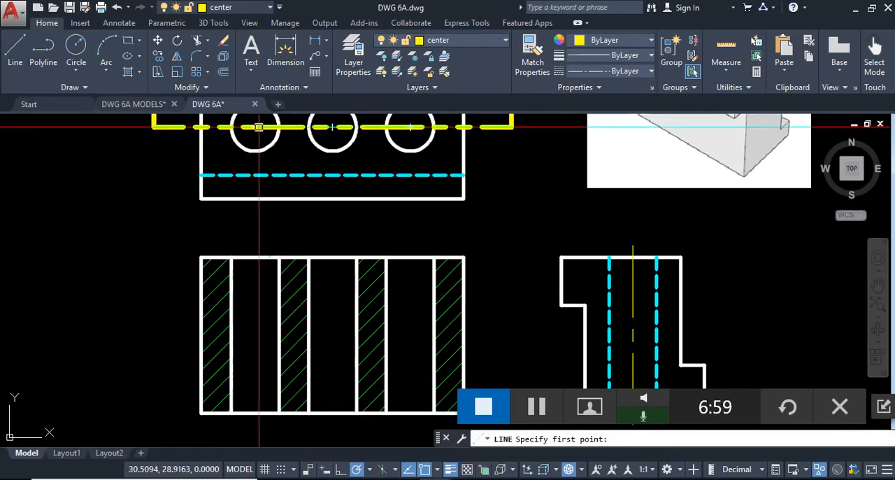
pyautogui.scroll(3, 255, 127)
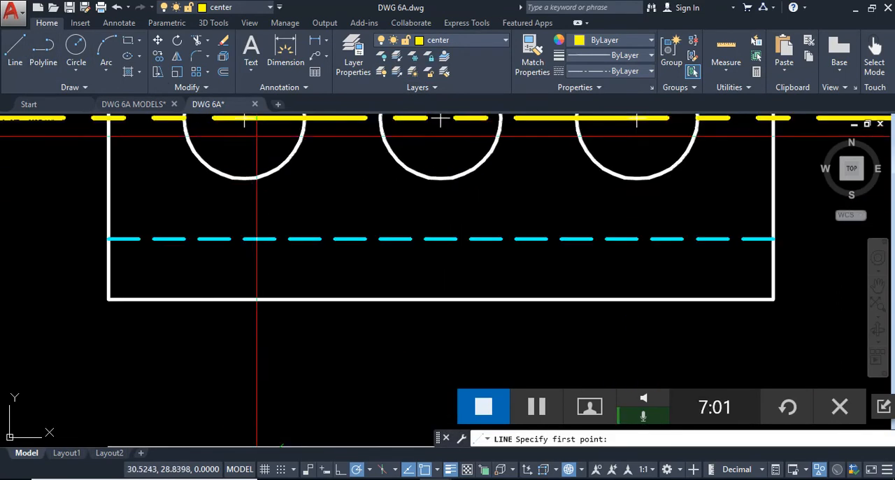
pyautogui.click(246, 125)
pyautogui.scroll(-5, 250, 136)
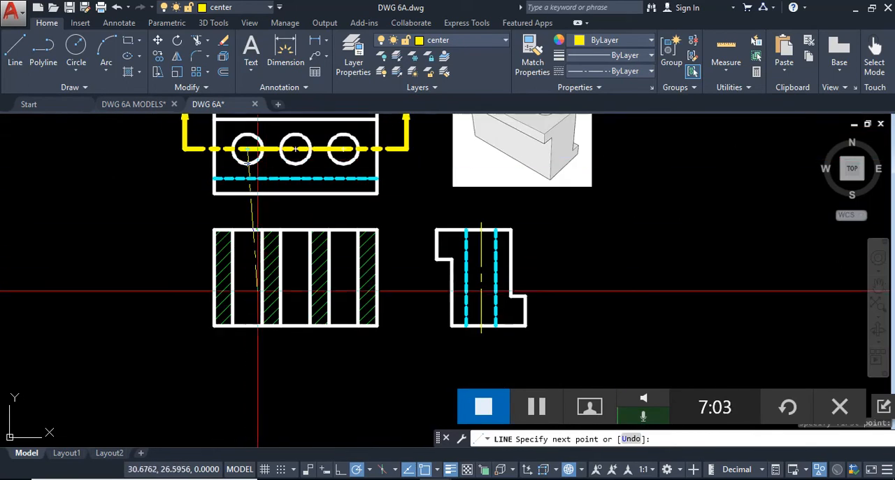
pyautogui.click(249, 339)
pyautogui.press('Return')
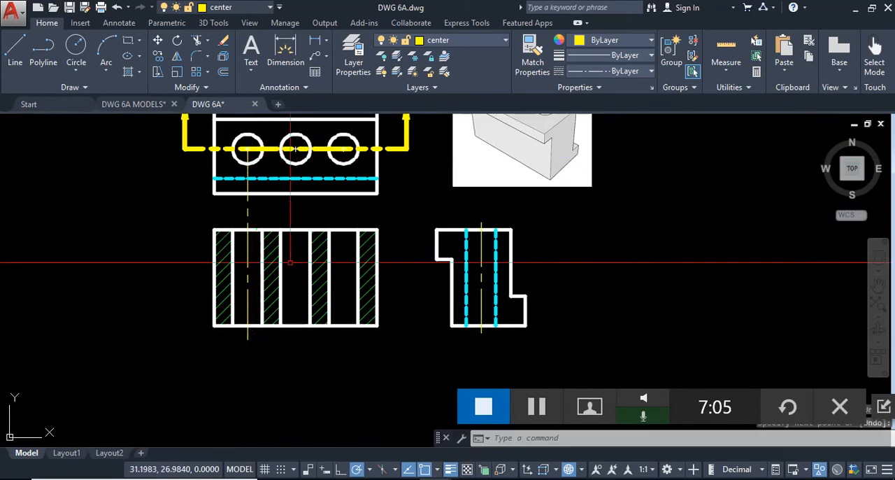
# - Copy the vertical centerline from the first hole's center to the centers of the second and third holes
pyautogui.click(246, 249)
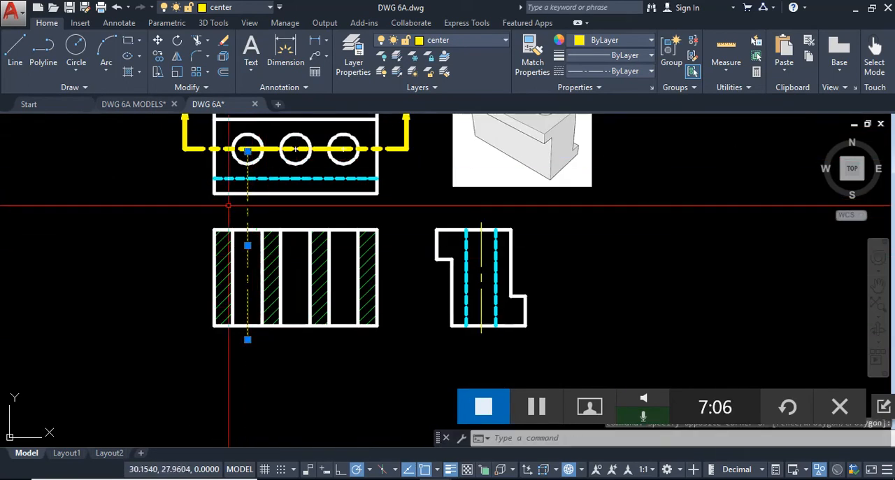
pyautogui.click(160, 57)
pyautogui.scroll(5, 245, 161)
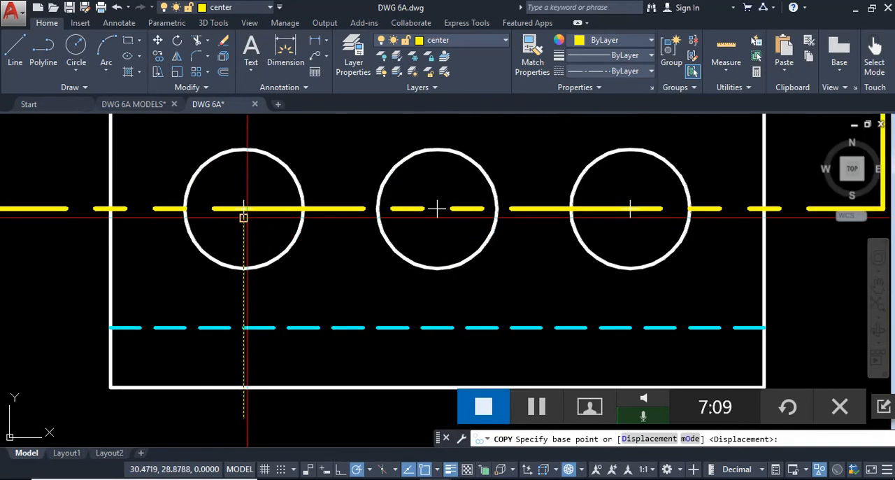
pyautogui.click(245, 206)
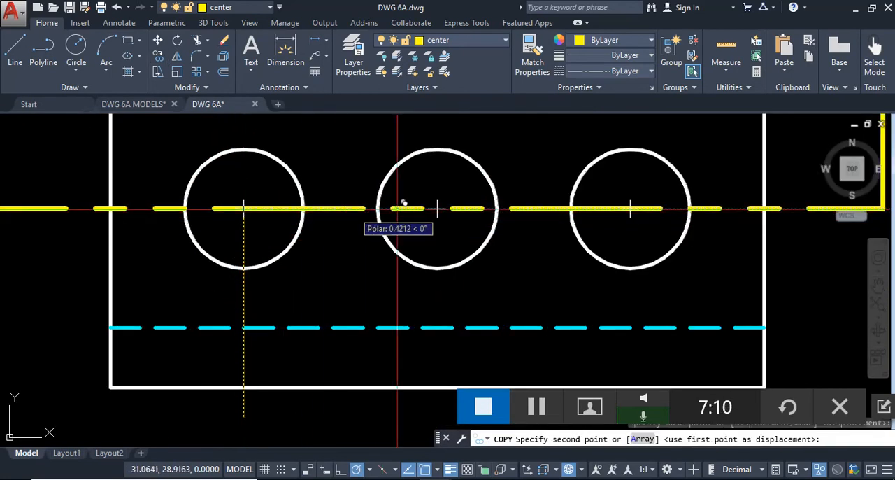
pyautogui.click(437, 208)
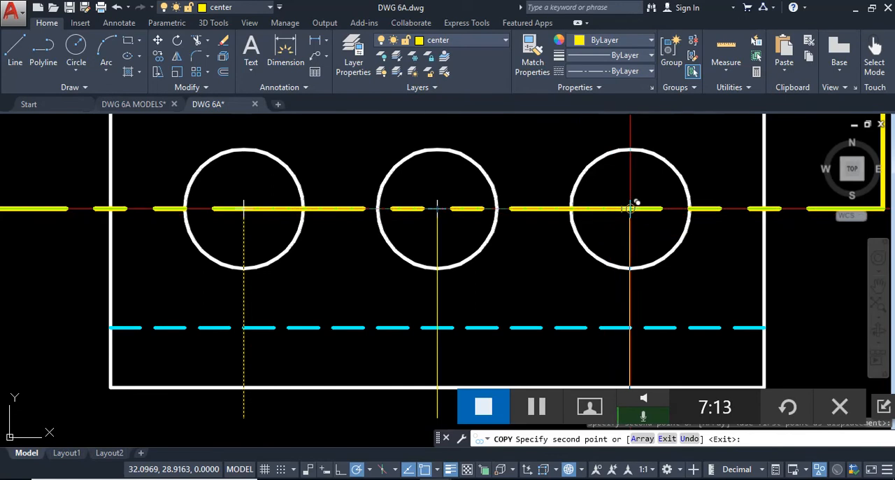
pyautogui.click(631, 208)
pyautogui.press('Return')
pyautogui.scroll(-4, 419, 140)
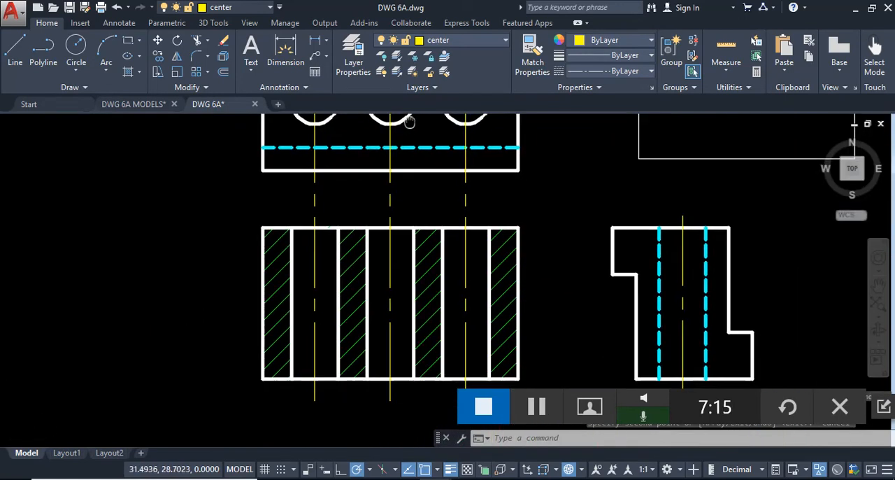
# - Draw a horizontal construction line just above the front view, crossing all three hole centerlines
pyautogui.moveTo(455, 246); pyautogui.dragTo(435, 238, button='middle')
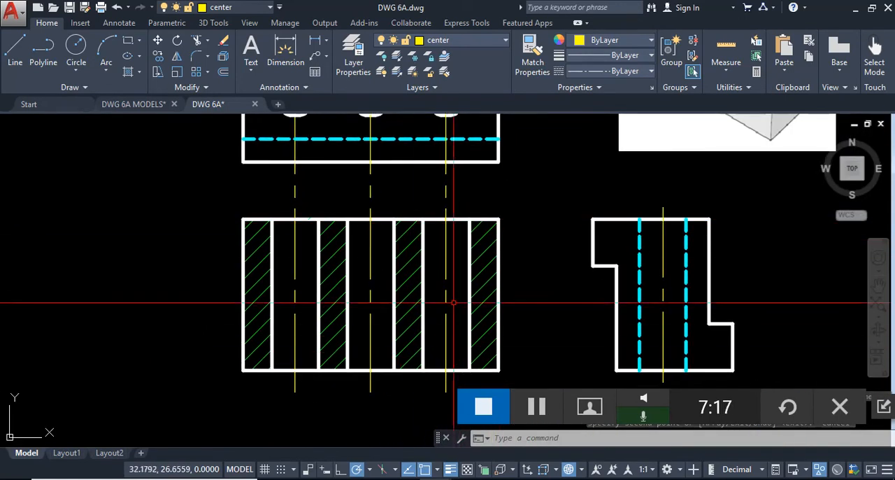
pyautogui.write('l')
pyautogui.press('Return')
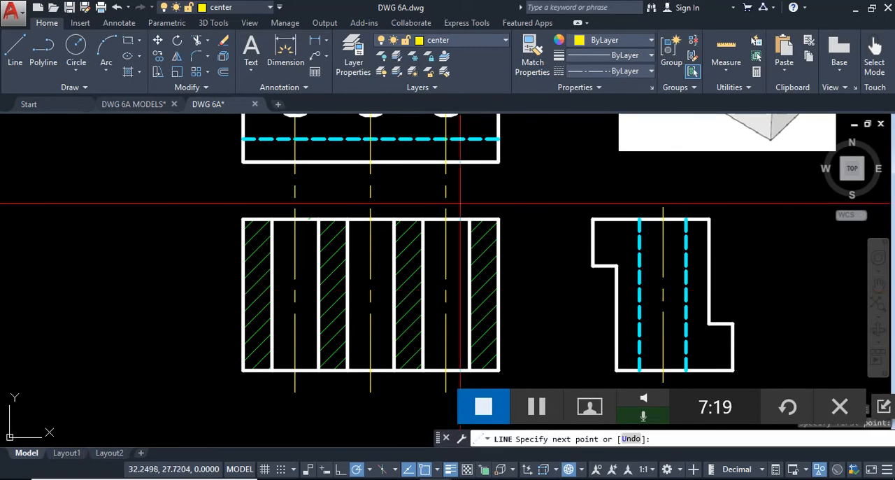
pyautogui.click(238, 203)
pyautogui.press('Escape')
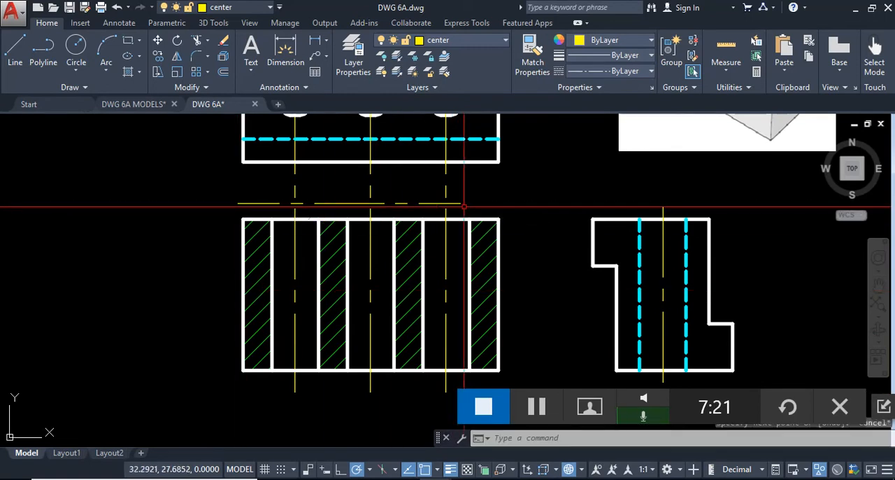
# - Trim the three centerlines between the top view's bottom edge and the horizontal construction line
pyautogui.write('tr')
pyautogui.press('Return')
pyautogui.press('Return')
pyautogui.click(466, 175)
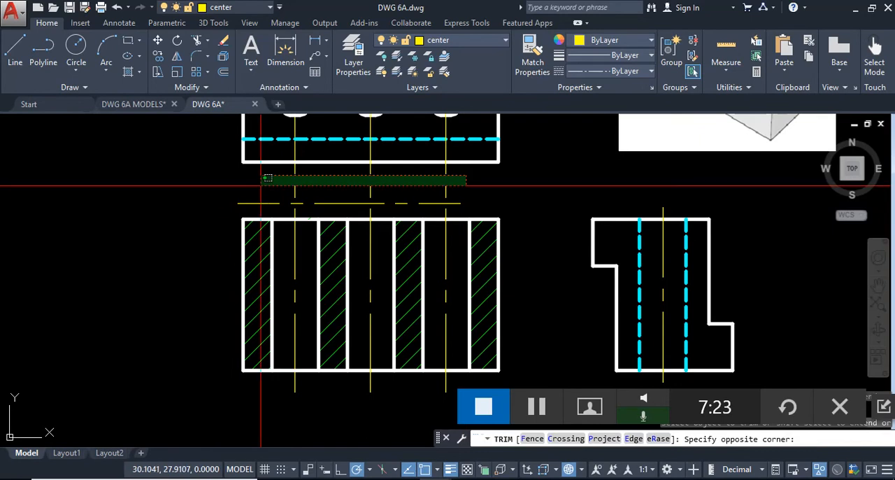
pyautogui.click(236, 185)
pyautogui.click(469, 193)
pyautogui.click(274, 176)
pyautogui.press('Escape')
# - Delete the three leftover centerline pieces in the top view and the horizontal construction line above the front view
pyautogui.click(445, 128)
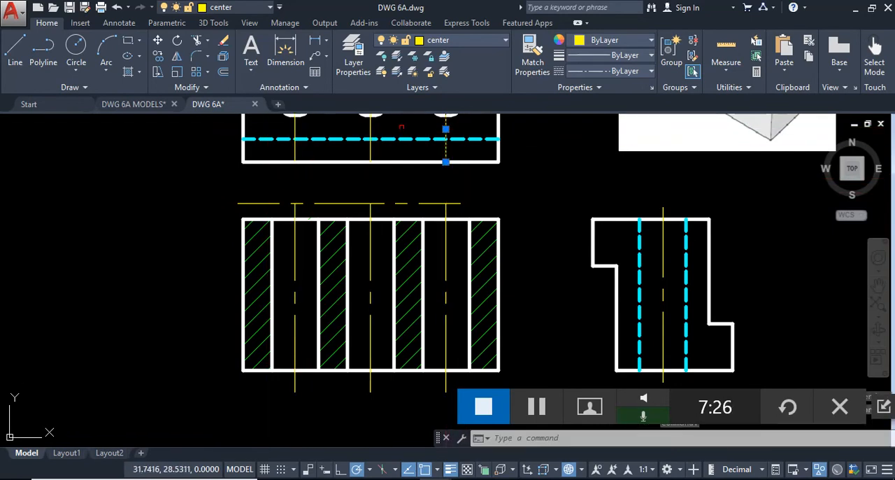
pyautogui.click(370, 129)
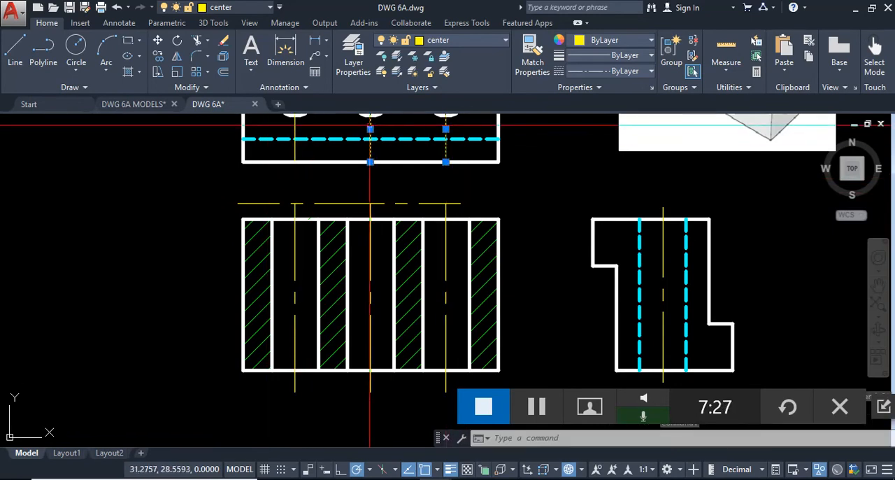
pyautogui.click(293, 129)
pyautogui.press('Delete')
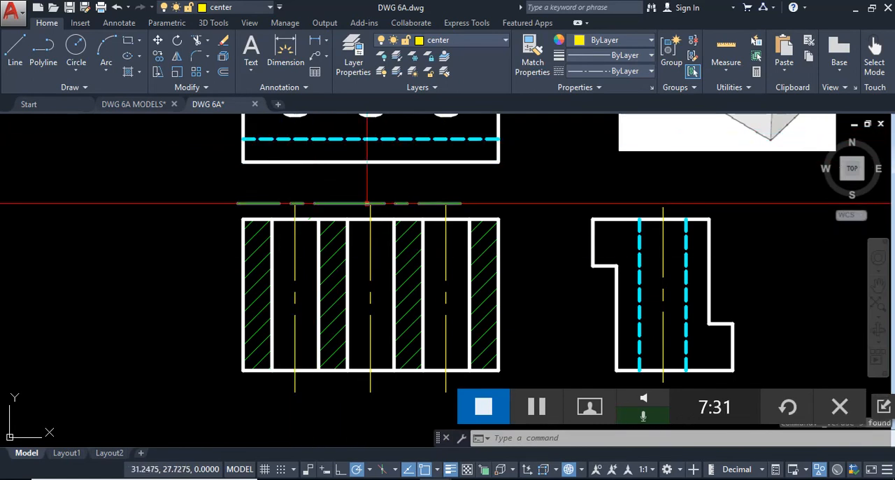
pyautogui.click(383, 203)
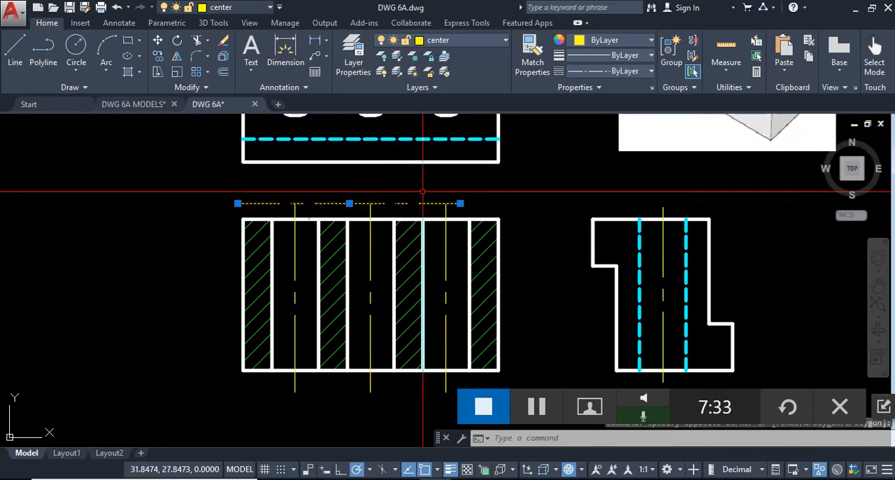
pyautogui.press('Delete')
pyautogui.moveTo(508, 240)
pyautogui.mouseDown(button='middle')
pyautogui.moveTo(455, 205)
pyautogui.moveTo(427, 219)
pyautogui.moveTo(430, 268)
pyautogui.mouseUp(button='middle')
pyautogui.scroll(-2, 437, 232)
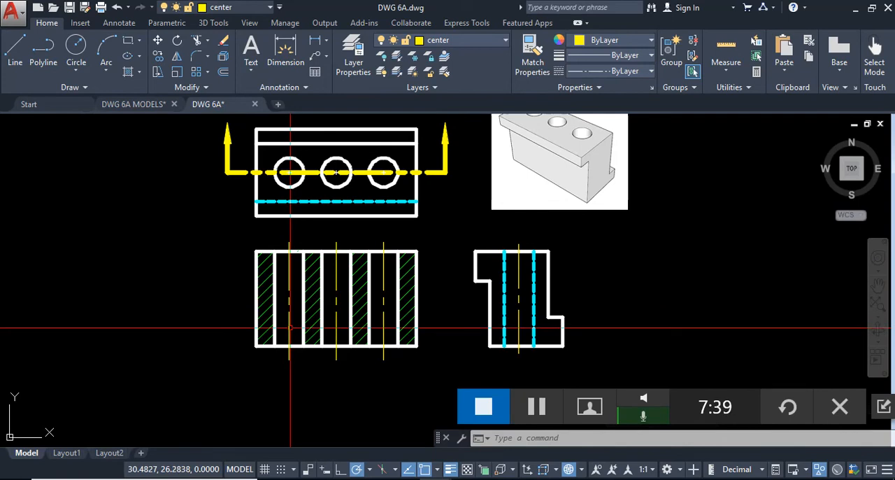
pyautogui.scroll(2, 292, 328)
pyautogui.scroll(2, 292, 343)
pyautogui.scroll(-2, 300, 333)
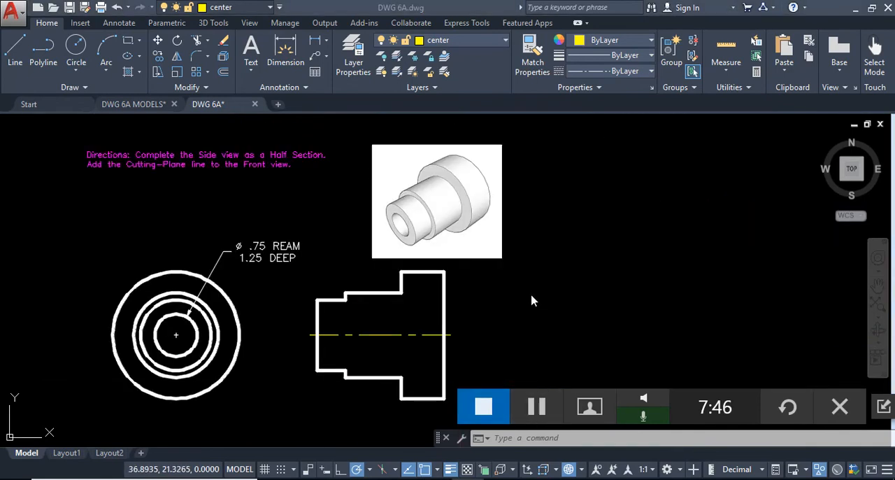
pyautogui.click(503, 325)
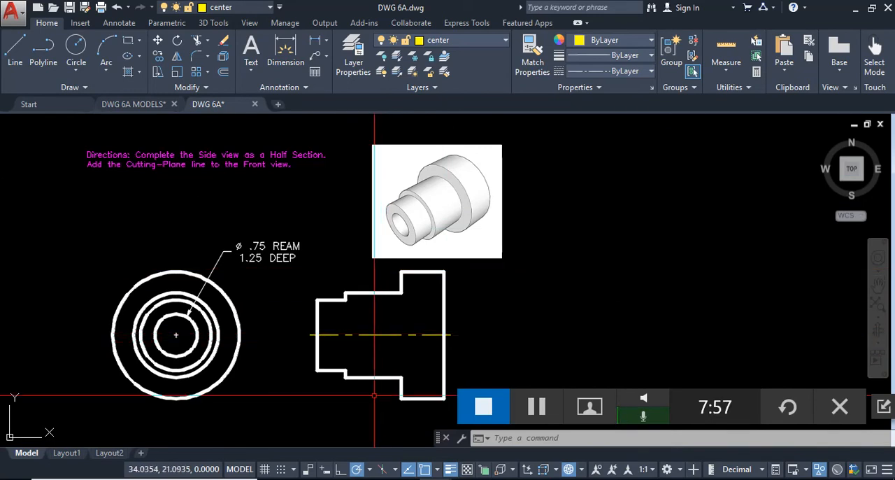
pyautogui.click(550, 410)
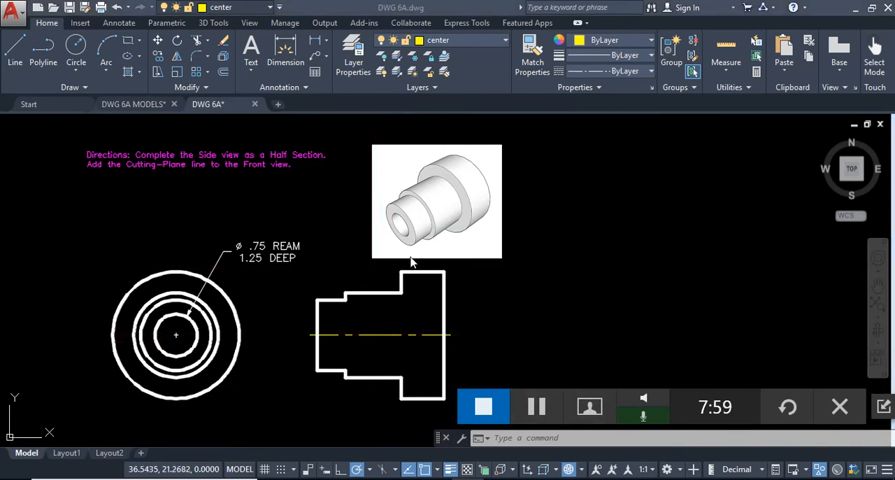
pyautogui.click(261, 185)
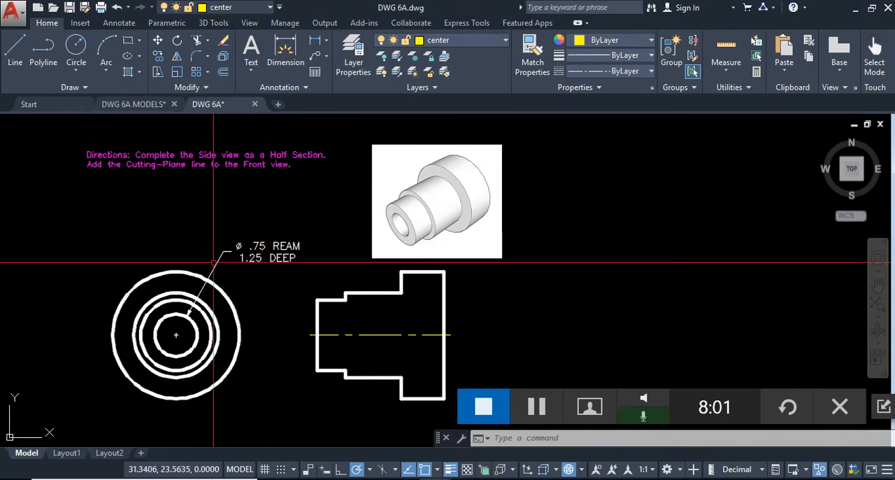
pyautogui.click(196, 325)
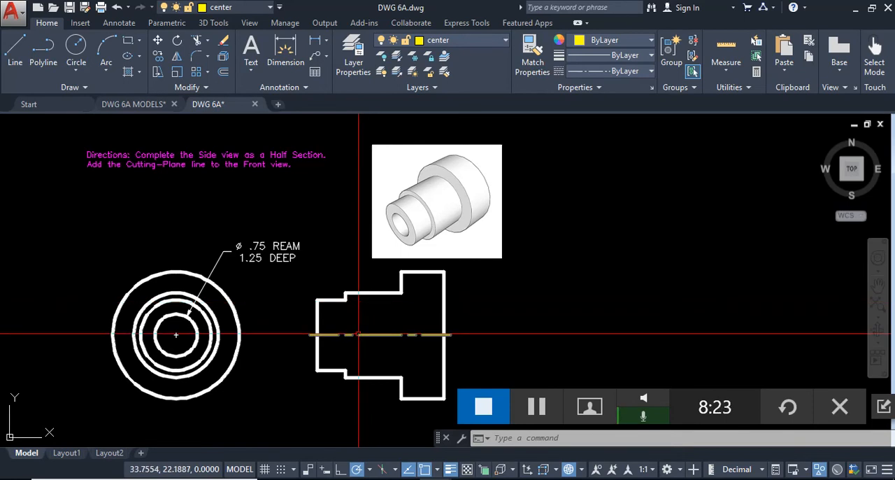
# - Examine the stepped cylinder with its blind hole in DWG 6A MODELS from several angles and the Front view, then return to DWG 6A
pyautogui.hotkey('ctrl', 'Tab')
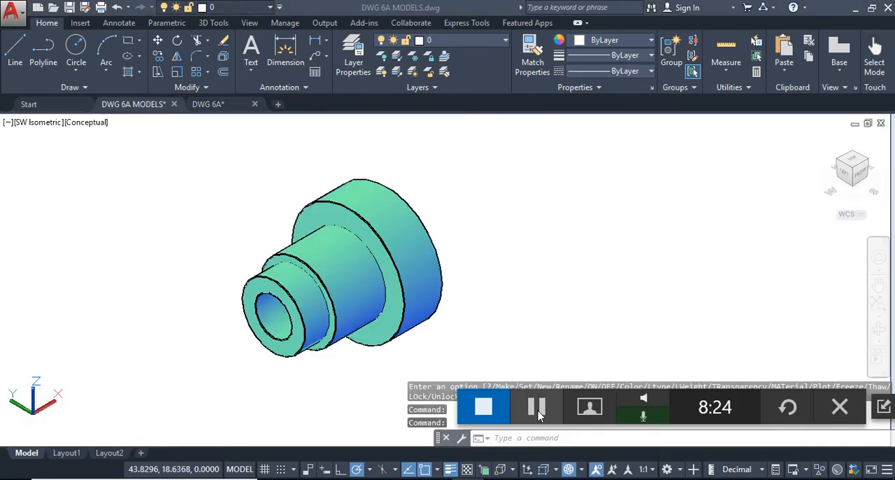
pyautogui.click(527, 321)
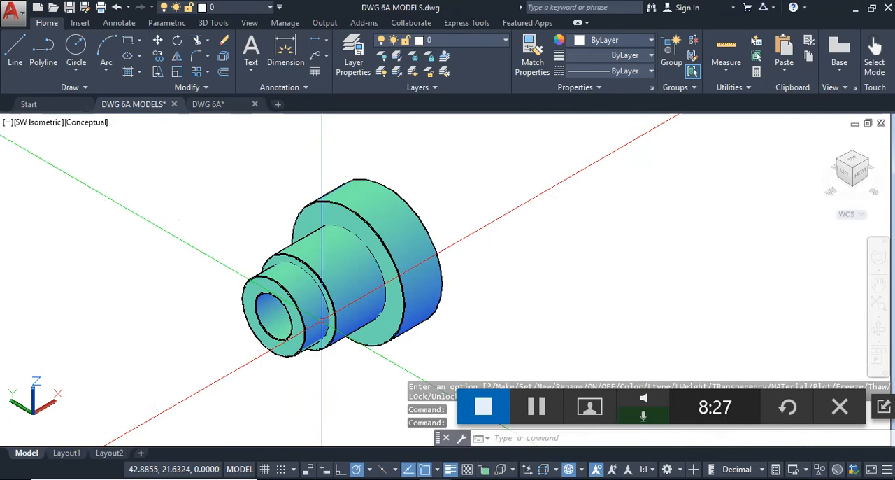
pyautogui.scroll(4, 320, 321)
pyautogui.scroll(-5, 359, 321)
pyautogui.keyDown('shift'); pyautogui.moveTo(362, 315); pyautogui.dragTo(396, 272, button='middle'); pyautogui.keyUp('shift')
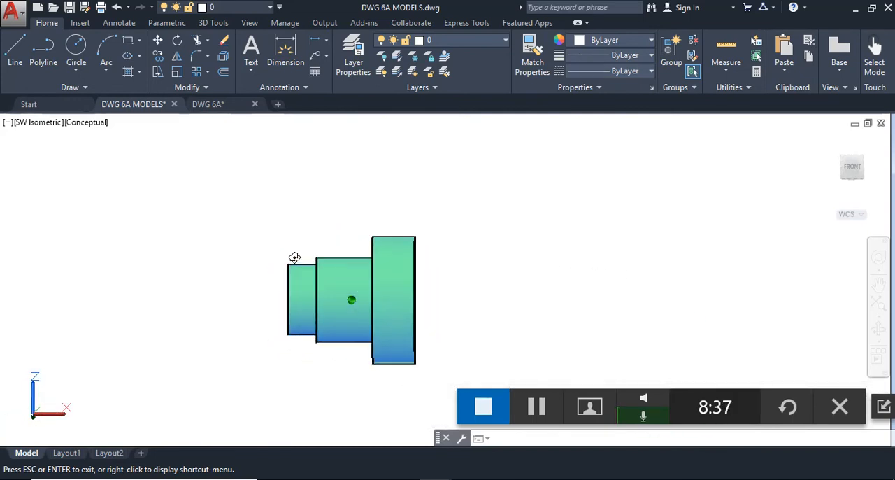
pyautogui.keyDown('shift'); pyautogui.moveTo(294, 257); pyautogui.dragTo(294, 257, button='middle'); pyautogui.keyUp('shift')
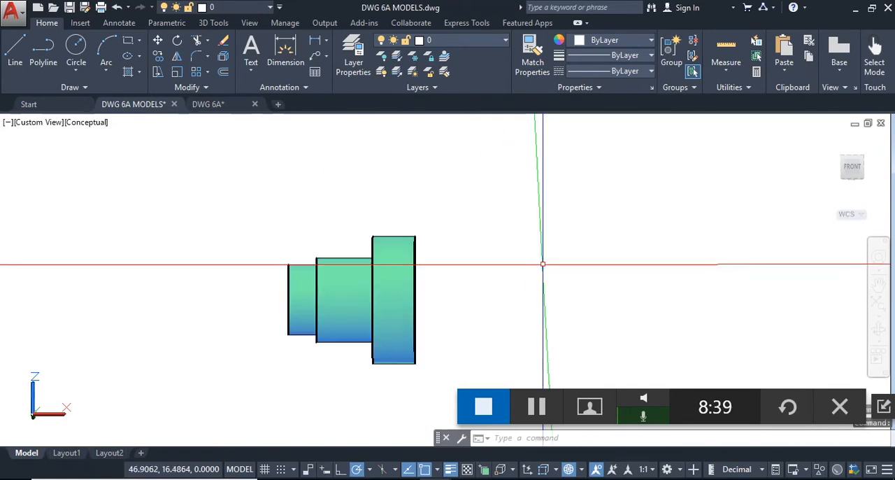
pyautogui.keyDown('shift'); pyautogui.moveTo(405, 269); pyautogui.dragTo(525, 273, button='middle'); pyautogui.keyUp('shift')
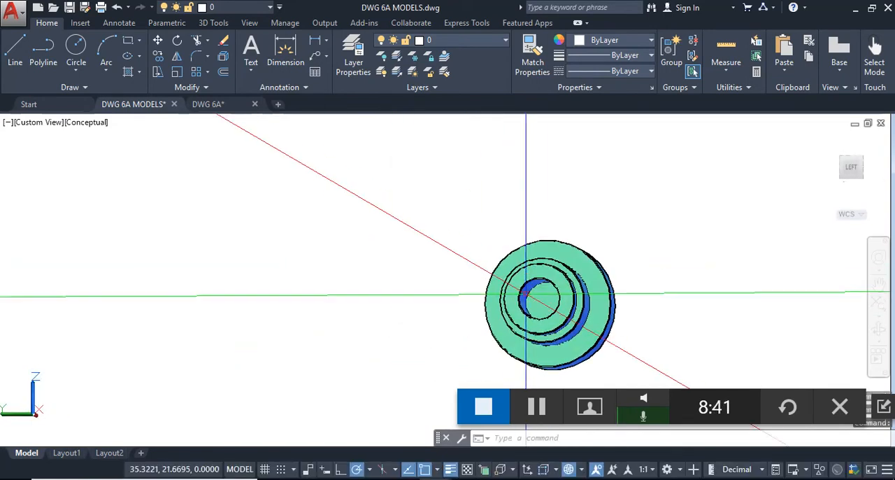
pyautogui.keyDown('shift'); pyautogui.moveTo(578, 286); pyautogui.dragTo(434, 213, button='middle'); pyautogui.keyUp('shift')
pyautogui.scroll(2, 434, 214)
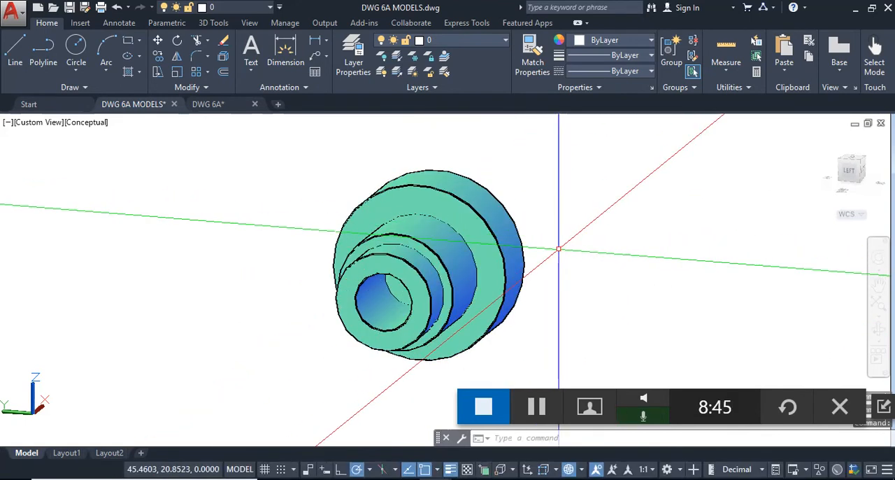
pyautogui.keyDown('shift'); pyautogui.moveTo(558, 251); pyautogui.dragTo(482, 261, button='middle'); pyautogui.keyUp('shift')
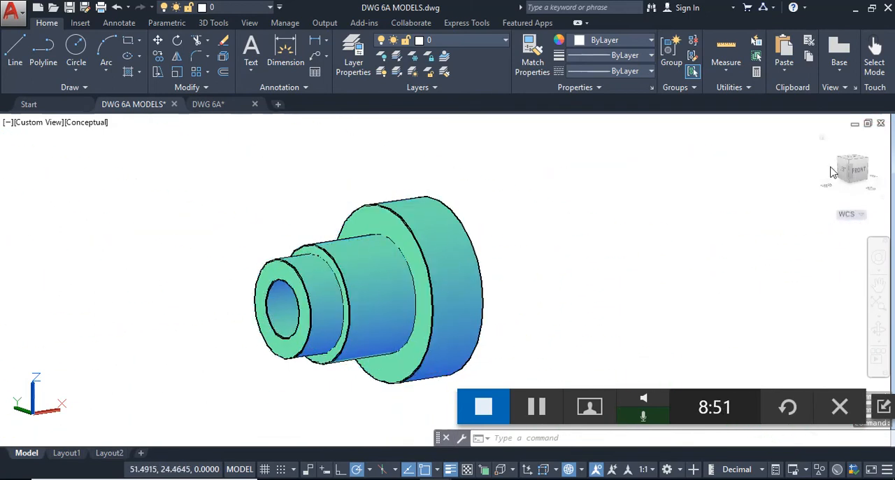
pyautogui.click(866, 172)
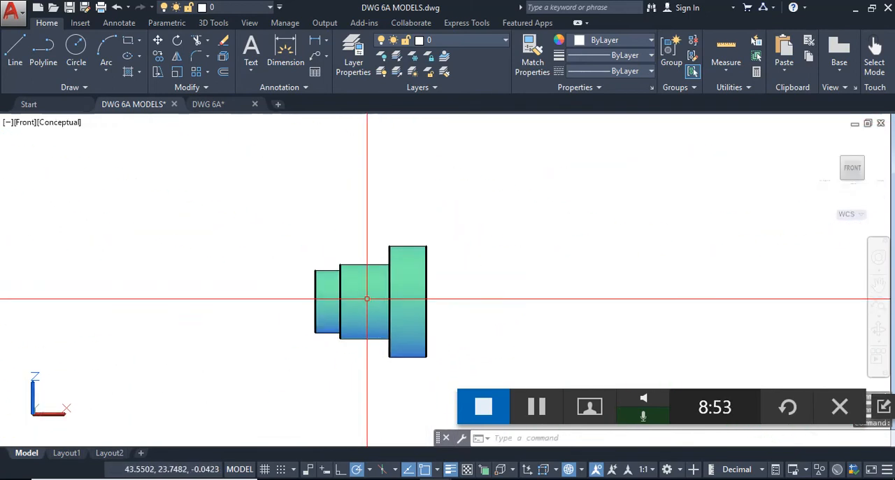
pyautogui.moveTo(377, 317); pyautogui.dragTo(280, 301, button='middle')
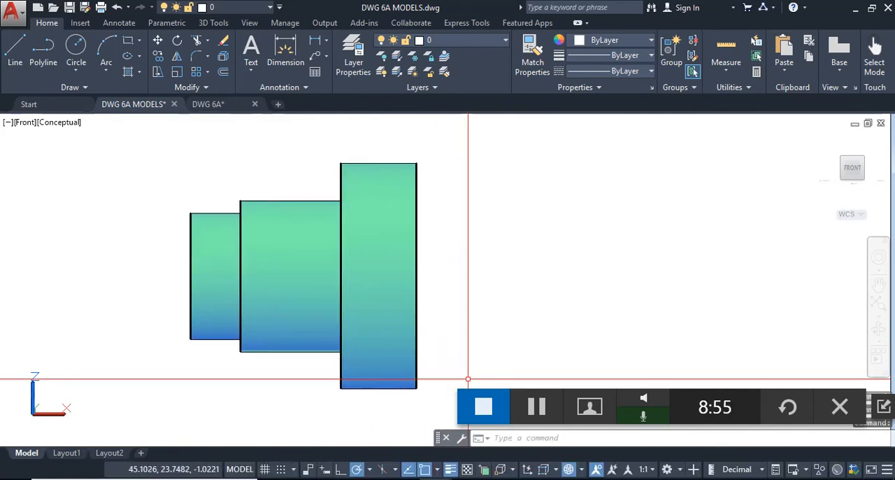
pyautogui.click(222, 104)
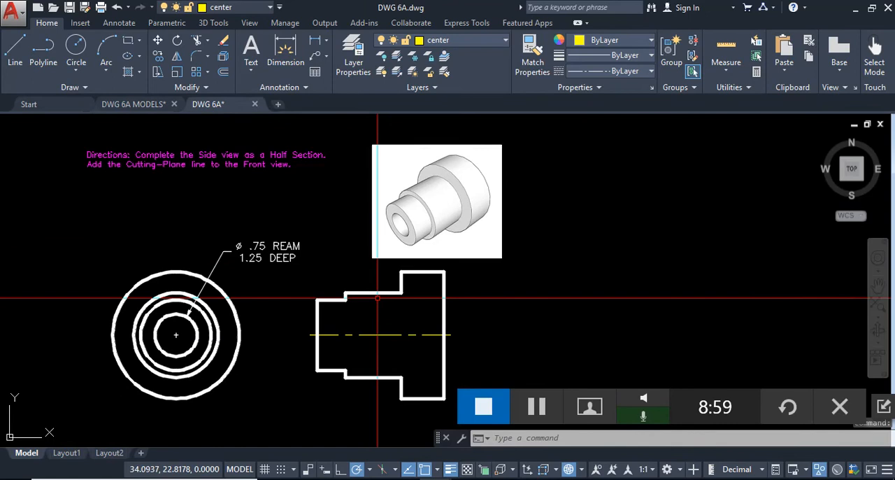
pyautogui.moveTo(342, 298); pyautogui.dragTo(364, 260, button='middle')
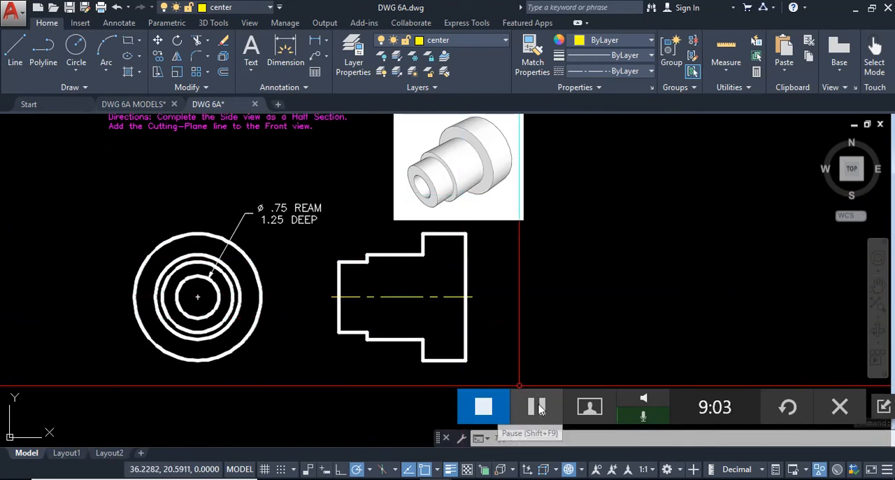
pyautogui.click(538, 409)
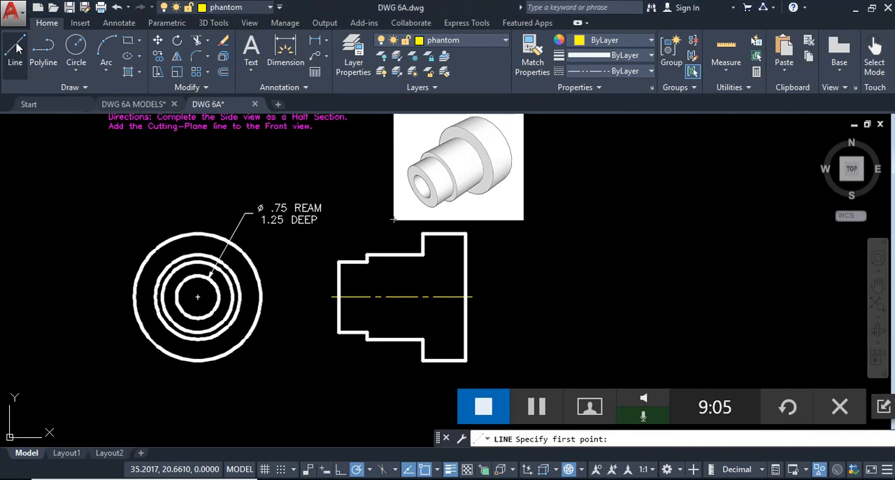
# - Draw the front view's cutting-plane line from right of the outer circle to the center, up past the circle, and about 0.28 units left
pyautogui.scroll(2, 239, 297)
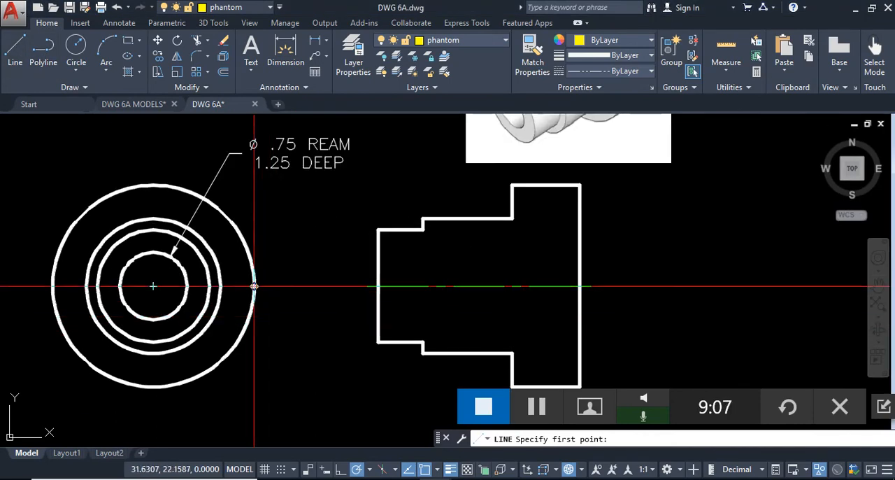
pyautogui.click(294, 285)
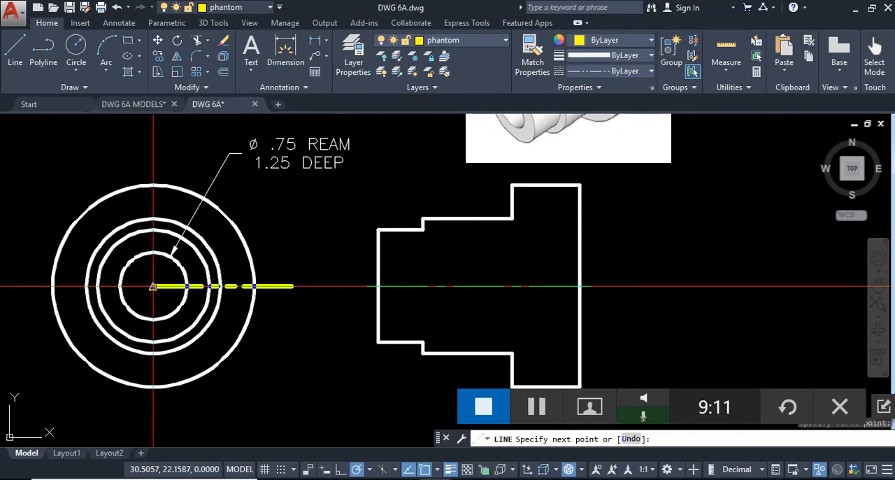
pyautogui.scroll(3, 153, 286)
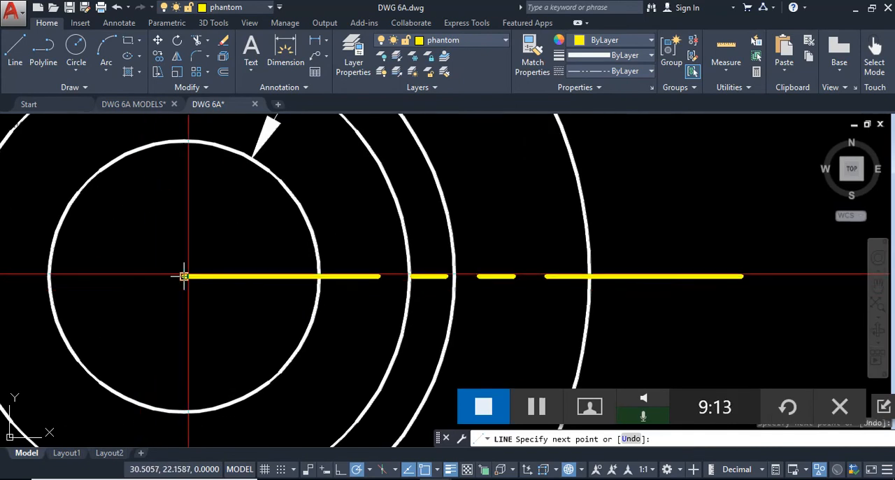
pyautogui.scroll(-3, 186, 280)
pyautogui.click(188, 282)
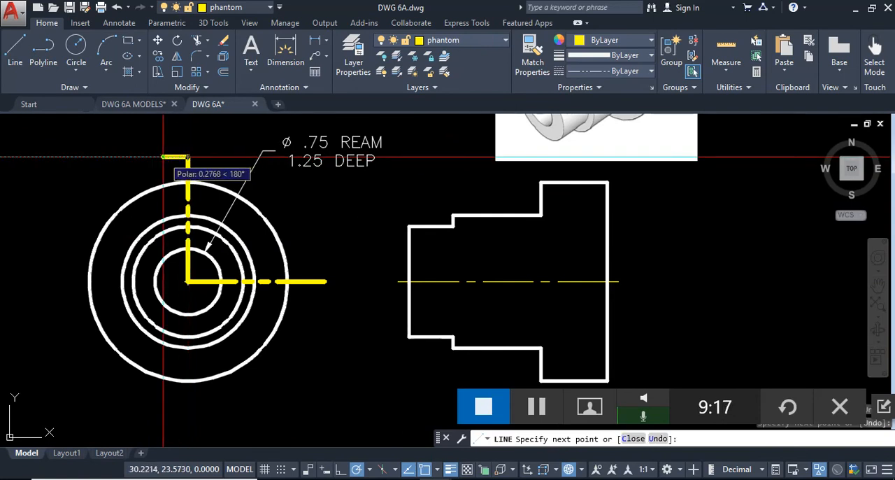
pyautogui.click(162, 157)
pyautogui.press('Escape')
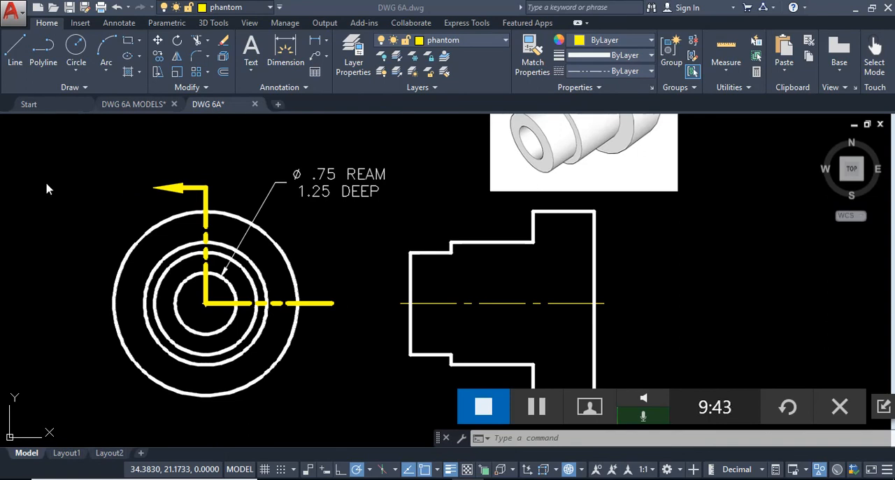
# - Try to mirror the cutting-plane line and its arrowhead about the front view's horizontal axis, erasing the source objects
pyautogui.click(339, 242)
pyautogui.click(220, 200)
pyautogui.click(179, 180)
pyautogui.click(237, 302)
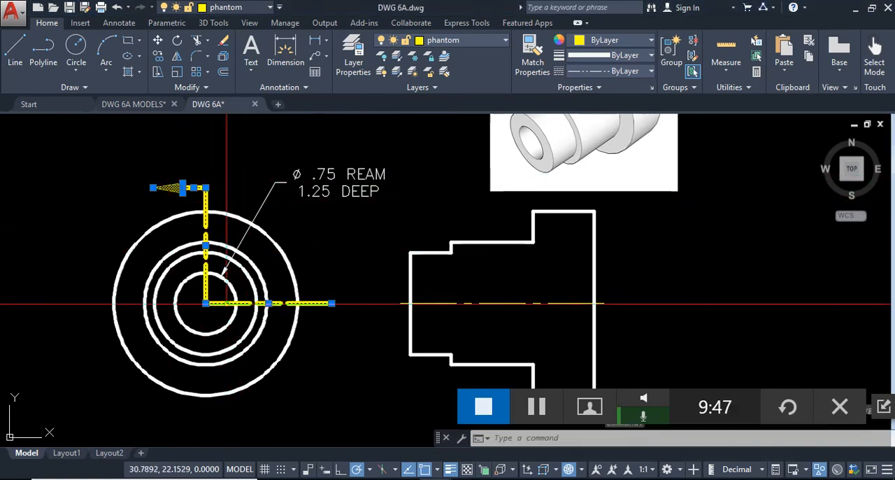
pyautogui.write('mi')
pyautogui.press('Return')
pyautogui.click(331, 303)
pyautogui.click(302, 302)
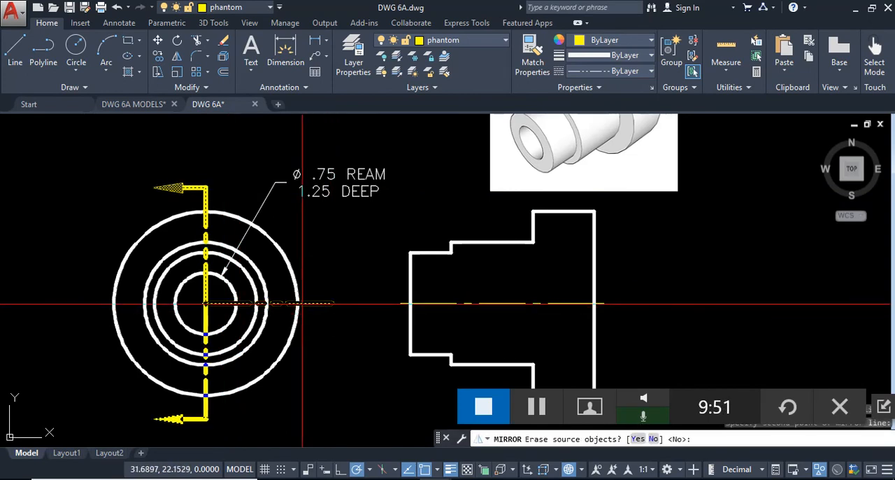
pyautogui.write('y')
pyautogui.press('Return')
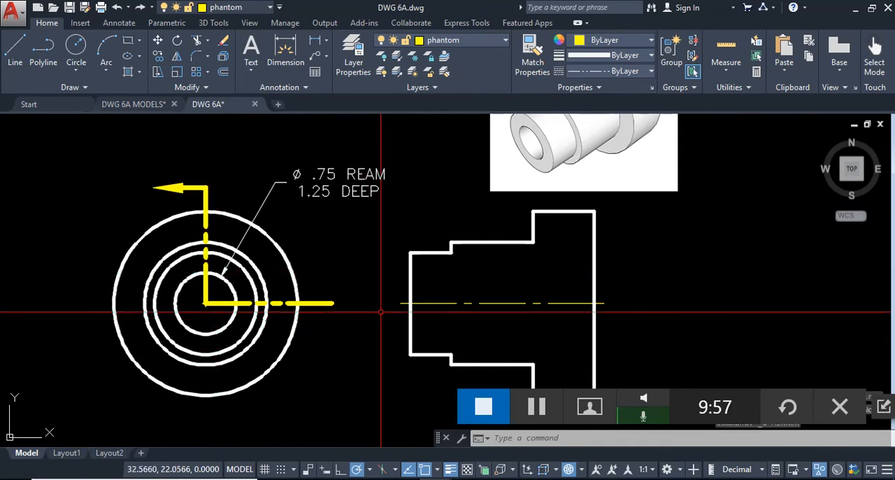
# - Examine the stepped cylinder in DWG 6A MODELS, whole and with its quarter cut away, from an angle and the front, then return to DWG 6A
pyautogui.moveTo(465, 287)
pyautogui.mouseDown(button='middle')
pyautogui.moveTo(405, 269)
pyautogui.moveTo(433, 282)
pyautogui.mouseUp(button='middle')
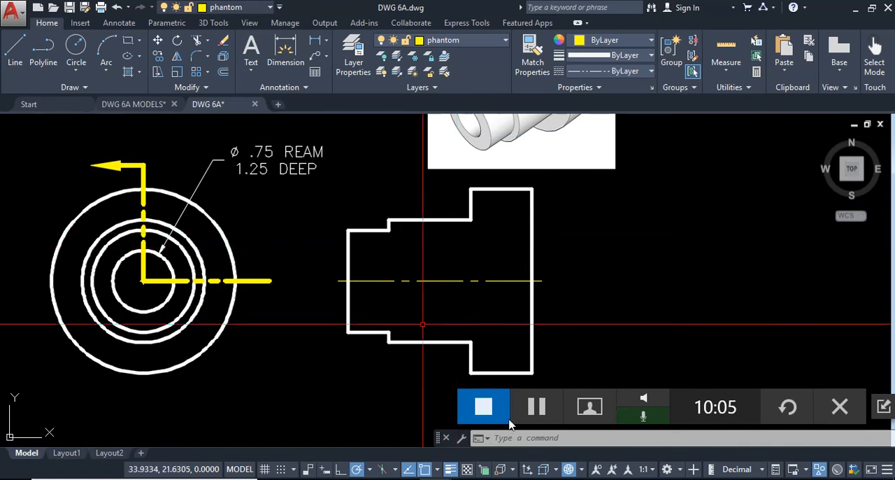
pyautogui.click(149, 104)
pyautogui.keyDown('shift'); pyautogui.moveTo(380, 262); pyautogui.dragTo(459, 309, button='middle'); pyautogui.keyUp('shift')
pyautogui.moveTo(526, 292); pyautogui.dragTo(374, 205, button='middle')
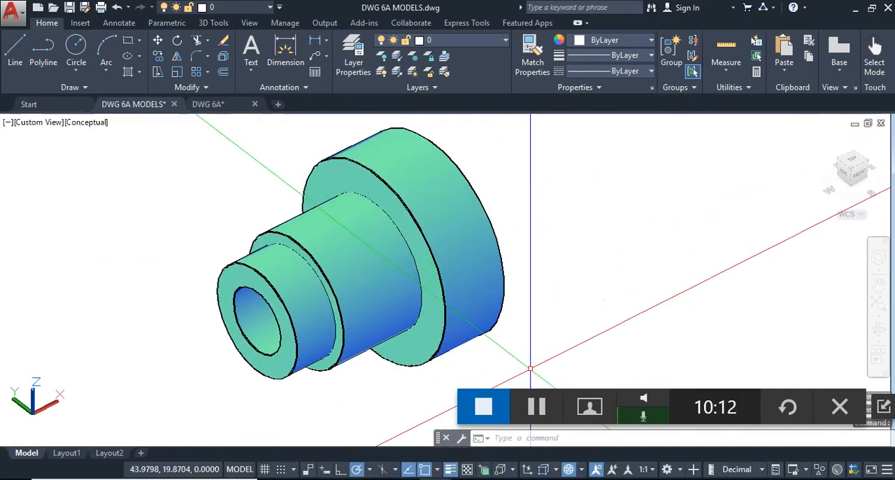
pyautogui.click(543, 411)
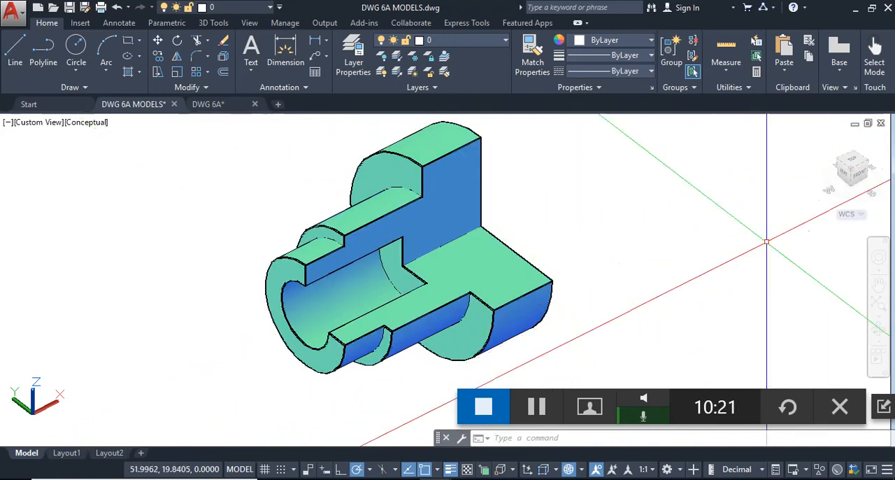
pyautogui.keyDown('shift'); pyautogui.moveTo(619, 300); pyautogui.dragTo(556, 255, button='middle'); pyautogui.keyUp('shift')
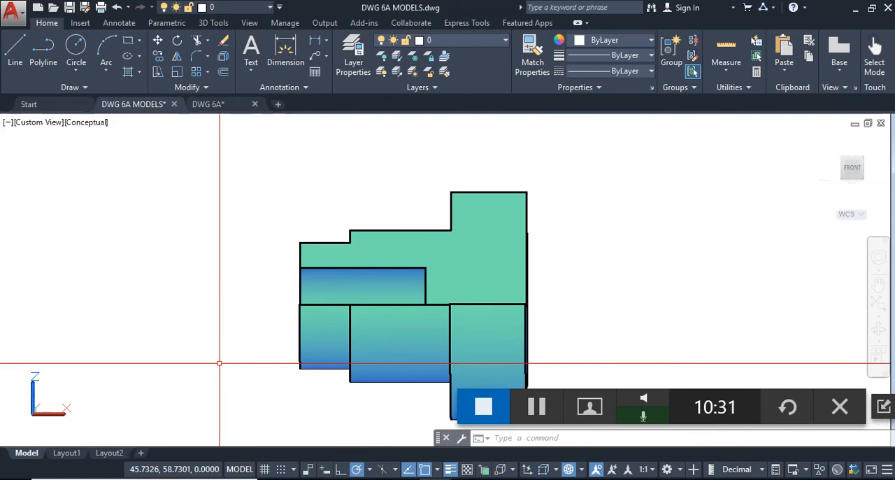
pyautogui.click(217, 104)
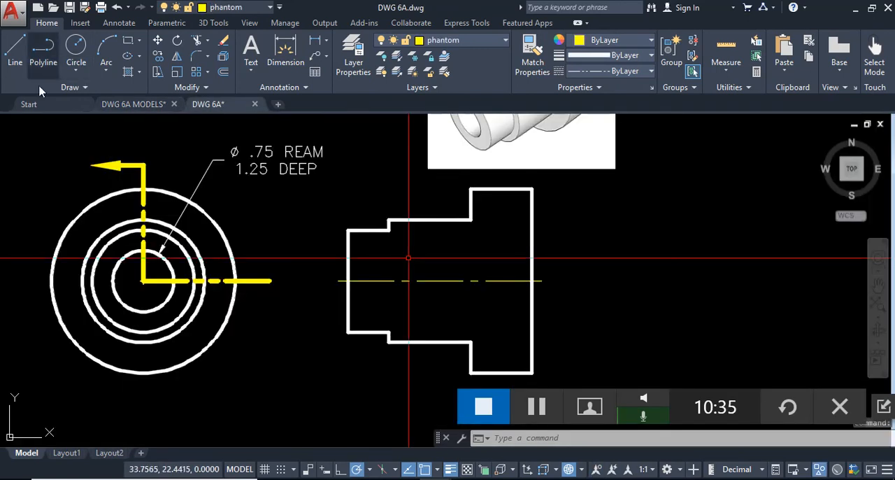
pyautogui.click(19, 49)
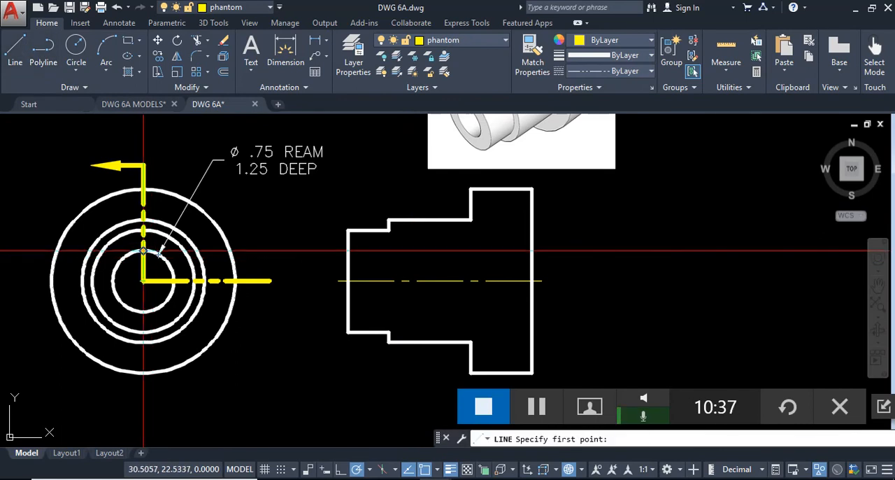
pyautogui.click(143, 250)
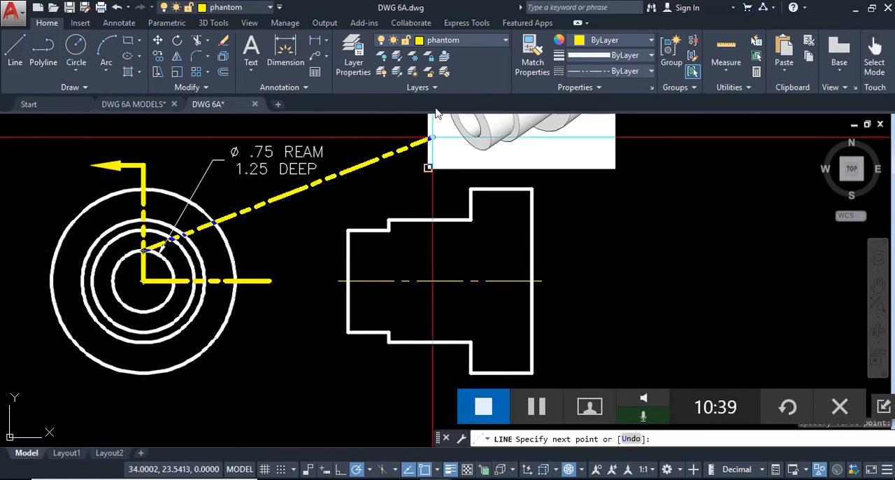
pyautogui.press('Escape')
# - On the CONSTRUCTION layer, draw a horizontal line from the top of the front view's smallest circle across the side view
pyautogui.click(467, 41)
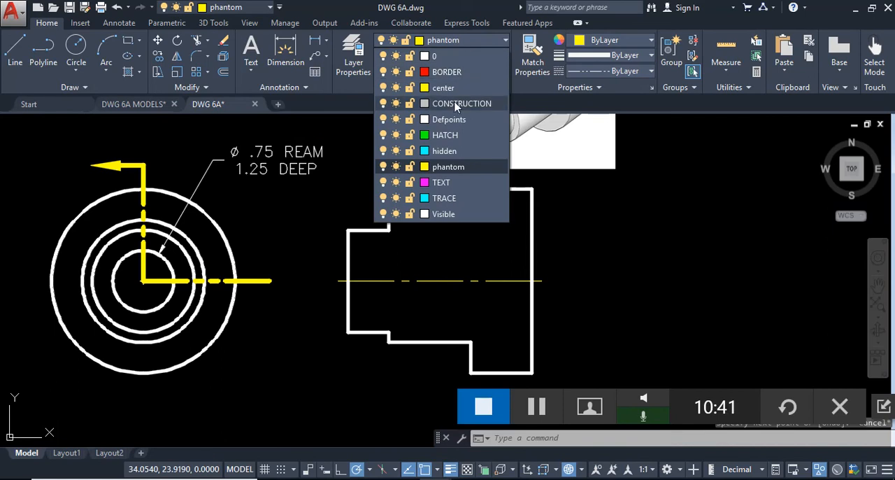
pyautogui.click(456, 104)
pyautogui.click(17, 53)
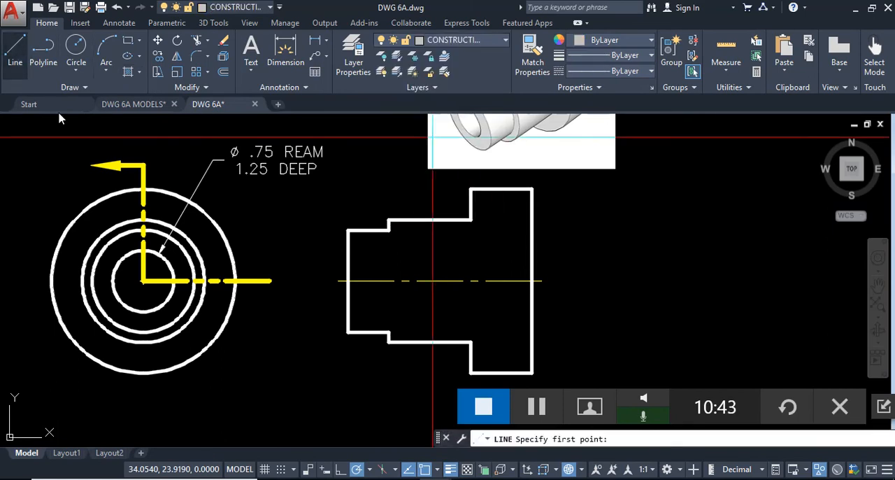
pyautogui.click(143, 250)
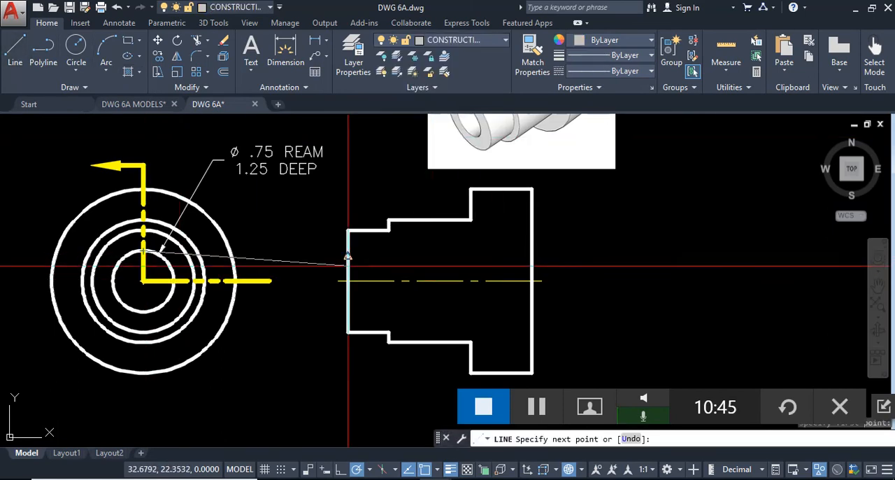
pyautogui.click(486, 251)
pyautogui.press('Return')
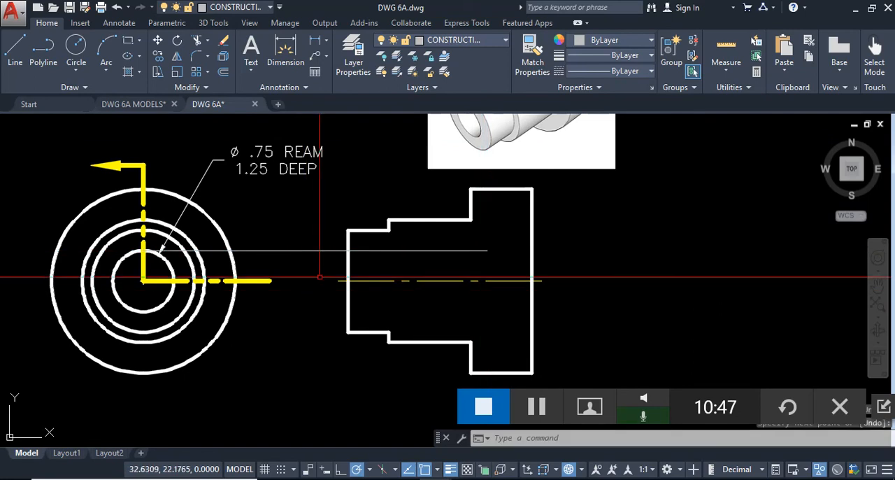
# - Copy the upper half of the side view's left edge 1.25 units right and fillet it with the construction line into a corner
pyautogui.click(348, 261)
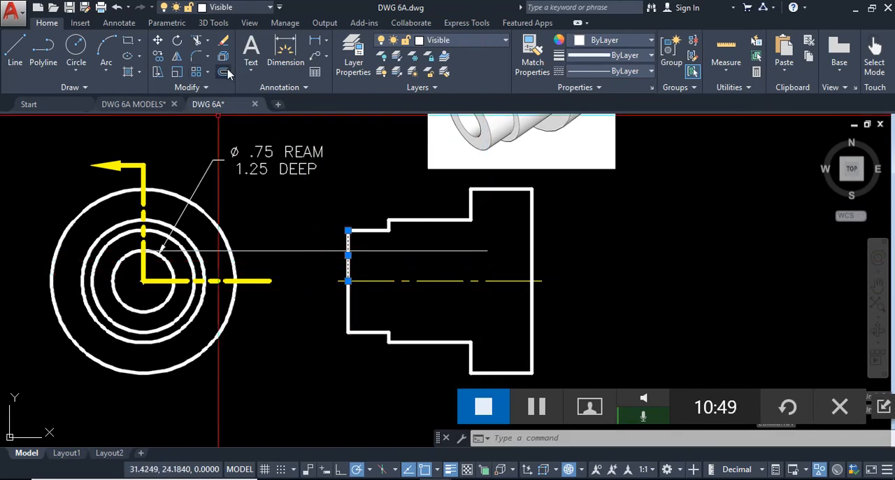
pyautogui.click(156, 56)
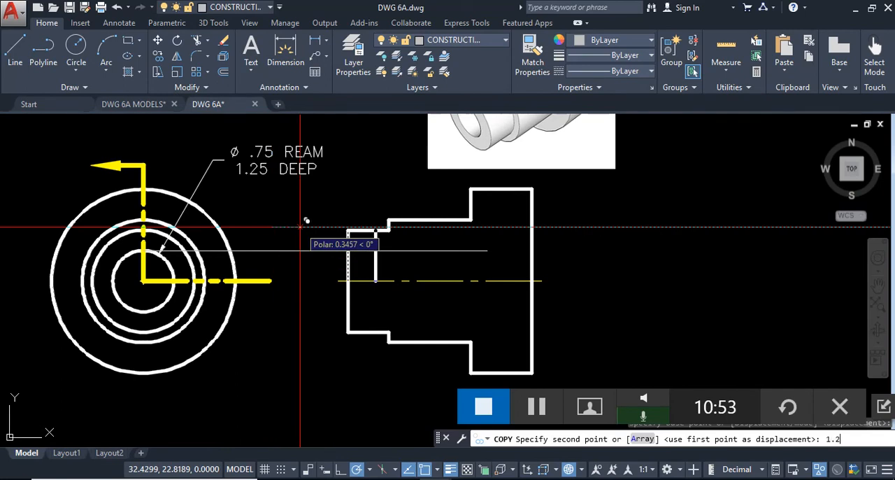
pyautogui.write('f')
pyautogui.press('Return')
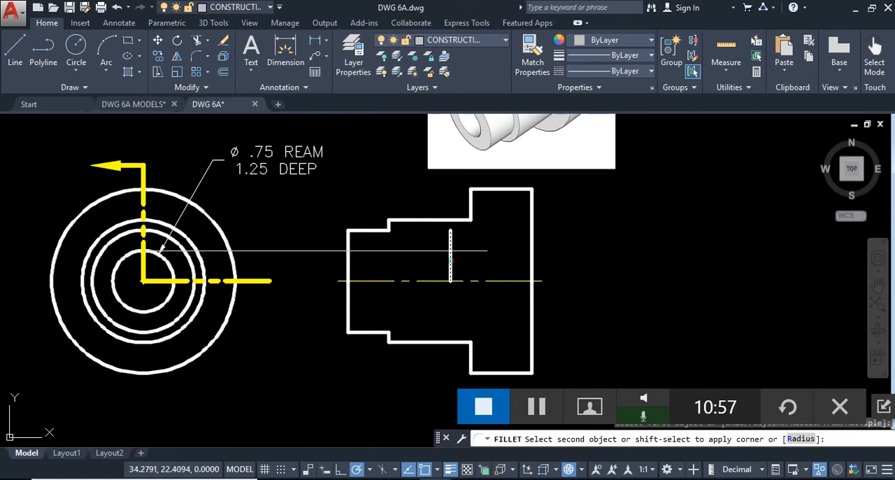
pyautogui.click(430, 248)
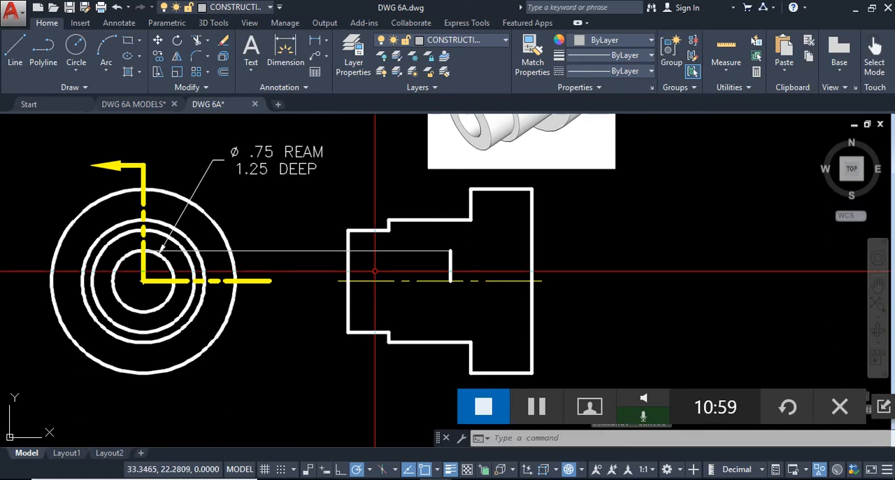
# - Trim the construction line at the side view's left edge and delete the leftover piece between the views
pyautogui.write('tr')
pyautogui.press('Return')
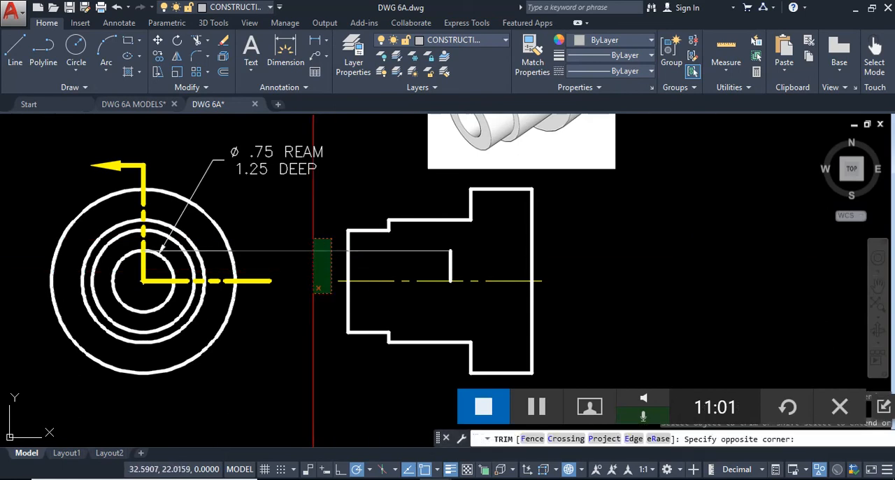
pyautogui.click(319, 261)
pyautogui.press('Escape')
pyautogui.click(210, 251)
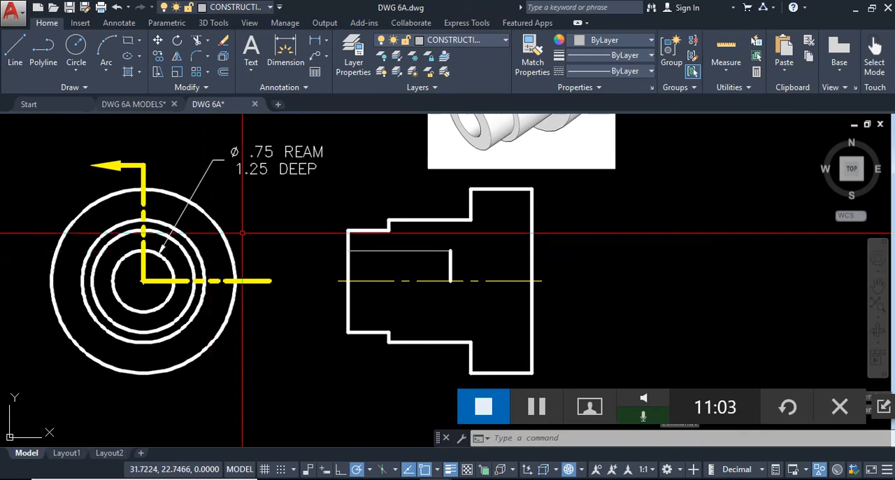
# - Match the hole's horizontal construction line to the properties of its vertical end line
pyautogui.scroll(2, 451, 262)
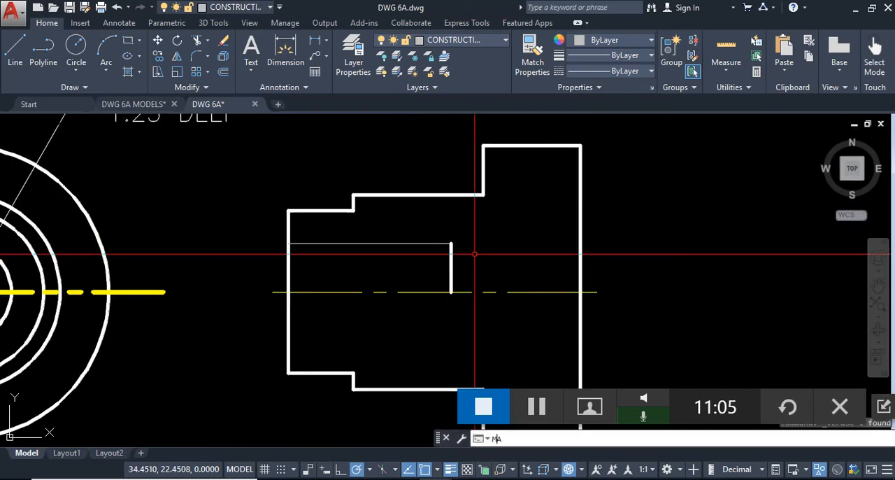
pyautogui.write('ma')
pyautogui.press('Return')
pyautogui.click(451, 265)
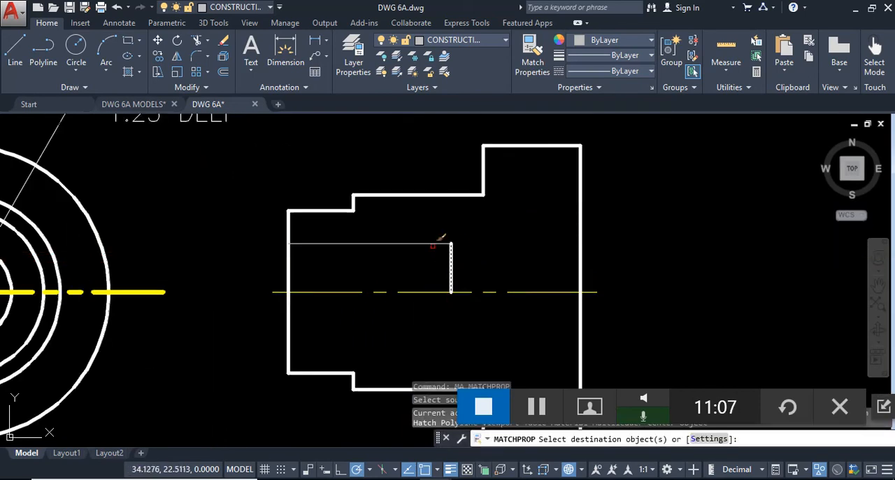
pyautogui.click(441, 242)
pyautogui.press('Escape')
# - On the HATCH layer, hatch the side view's solid area above the centerline, leaving the hole unhatched
pyautogui.moveTo(477, 257); pyautogui.dragTo(463, 237, button='middle')
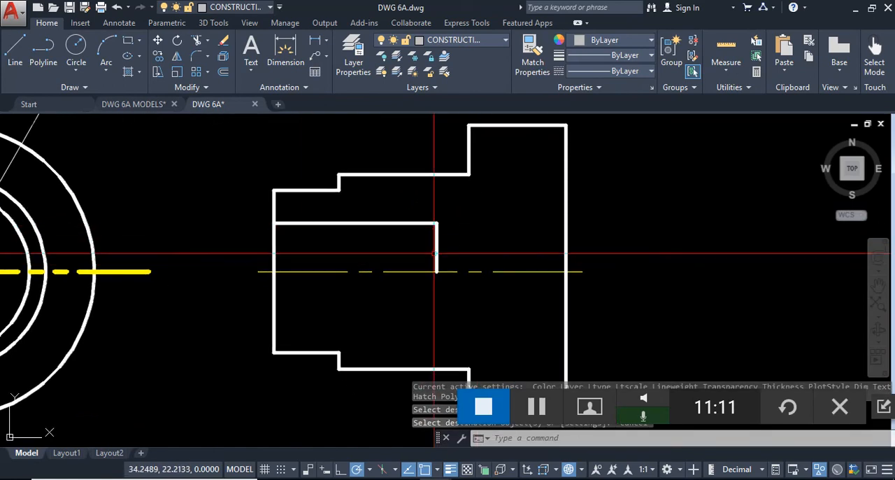
pyautogui.click(464, 41)
pyautogui.click(454, 135)
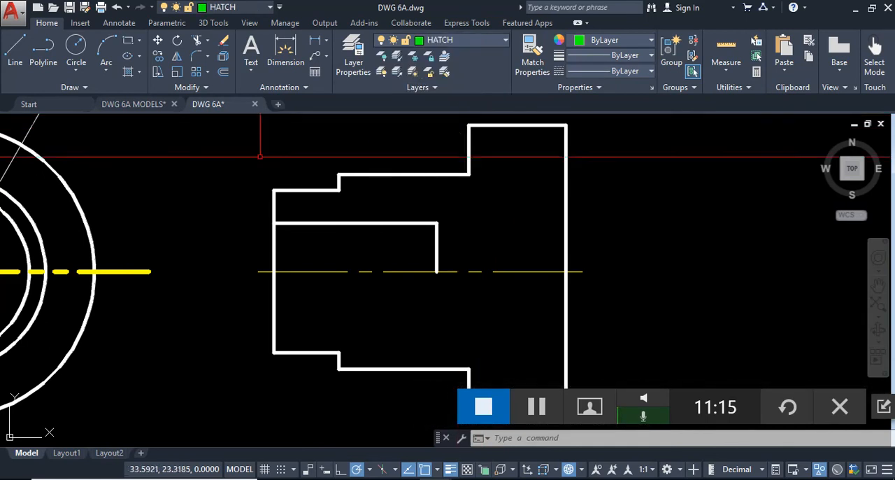
pyautogui.click(131, 76)
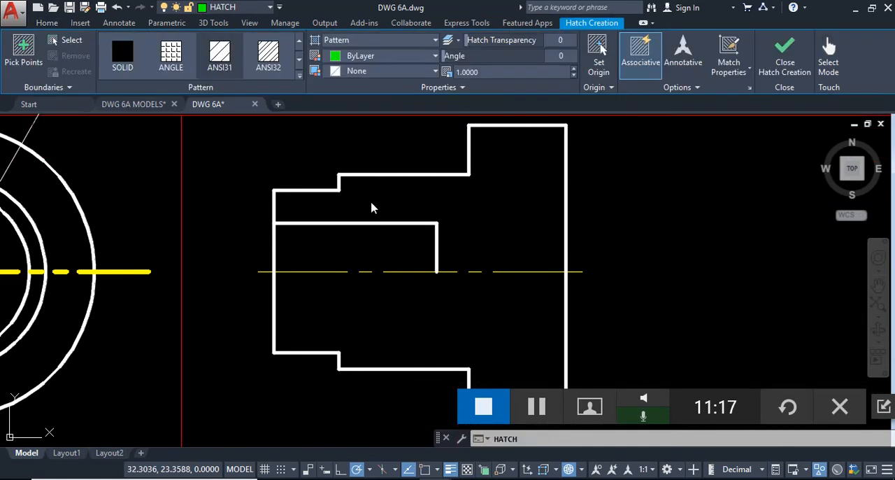
pyautogui.click(499, 209)
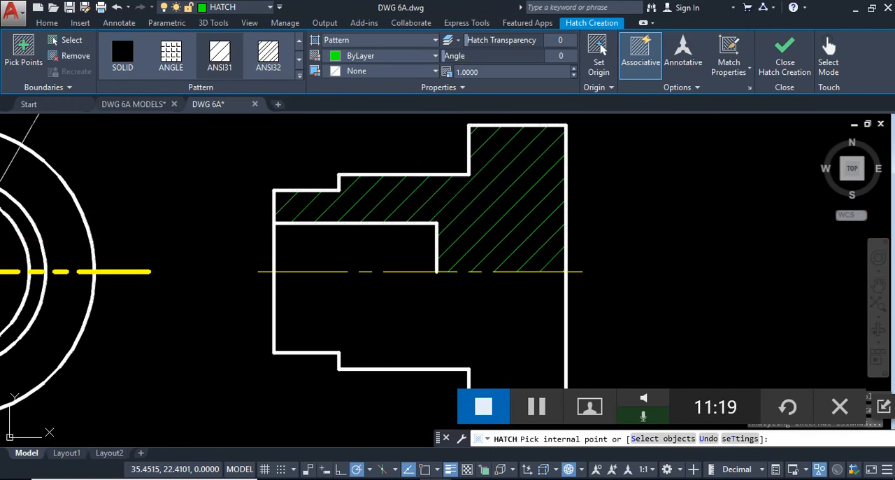
pyautogui.press('Return')
pyautogui.scroll(-2, 609, 280)
pyautogui.moveTo(609, 288)
pyautogui.mouseDown(button='middle')
pyautogui.moveTo(603, 274)
pyautogui.moveTo(581, 310)
pyautogui.moveTo(557, 279)
pyautogui.mouseUp(button='middle')
pyautogui.scroll(-2, 584, 312)
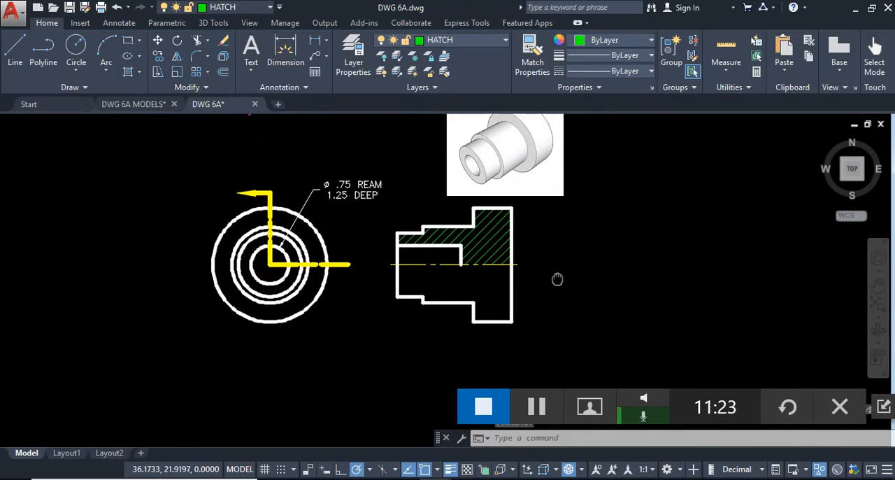
# - Compare the hatched half section with the cutaway model's front view in DWG 6A MODELS, then return to DWG 6A
pyautogui.scroll(2, 555, 278)
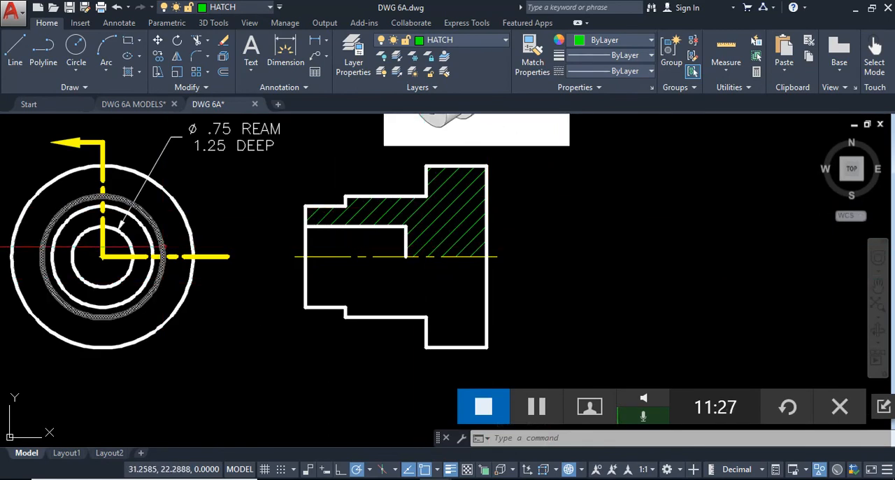
pyautogui.click(135, 108)
pyautogui.moveTo(601, 308); pyautogui.dragTo(474, 275)
pyautogui.press('Escape')
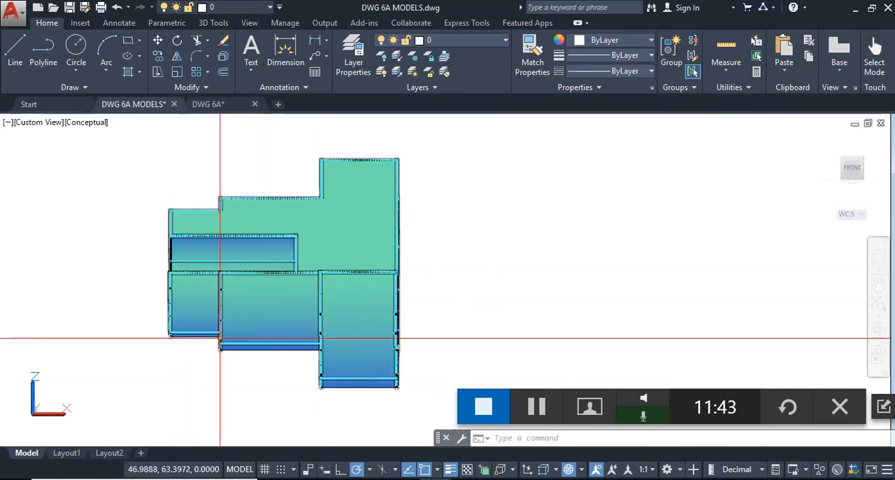
pyautogui.click(224, 109)
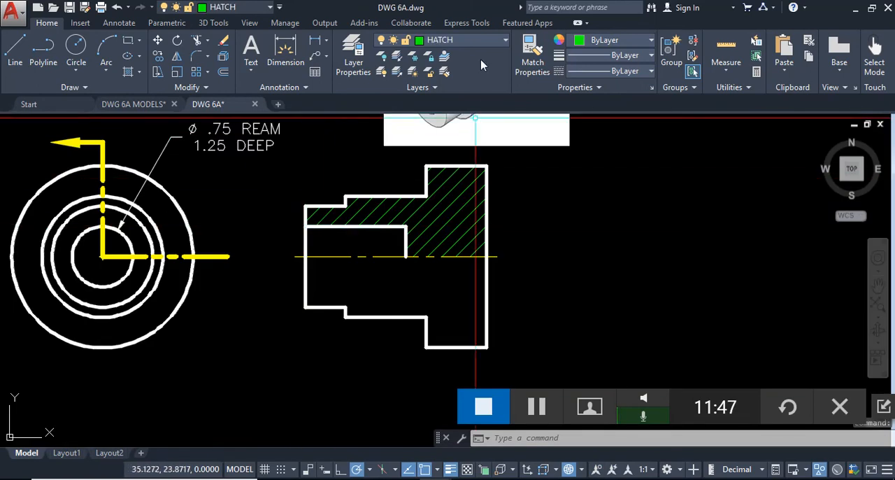
# - On the Visible layer, draw the side view's two missing vertical shoulder edges from the lower step corners up to the centerline
pyautogui.click(474, 41)
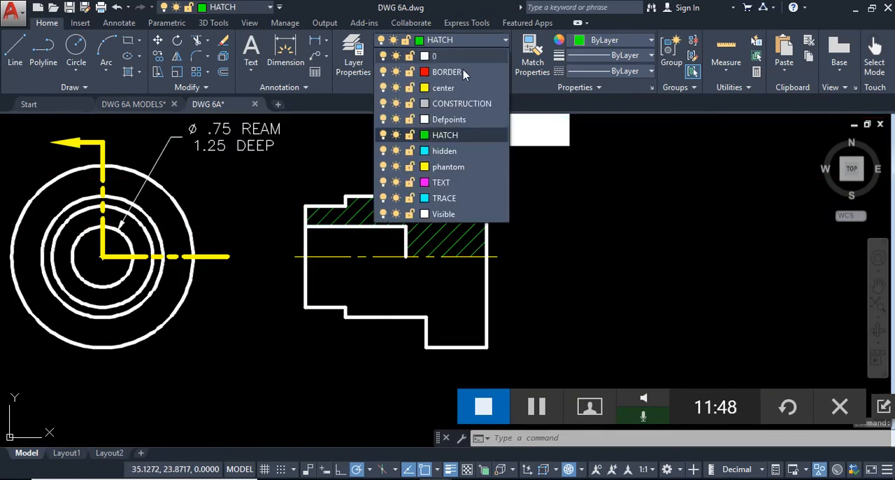
pyautogui.click(444, 214)
pyautogui.press('Return')
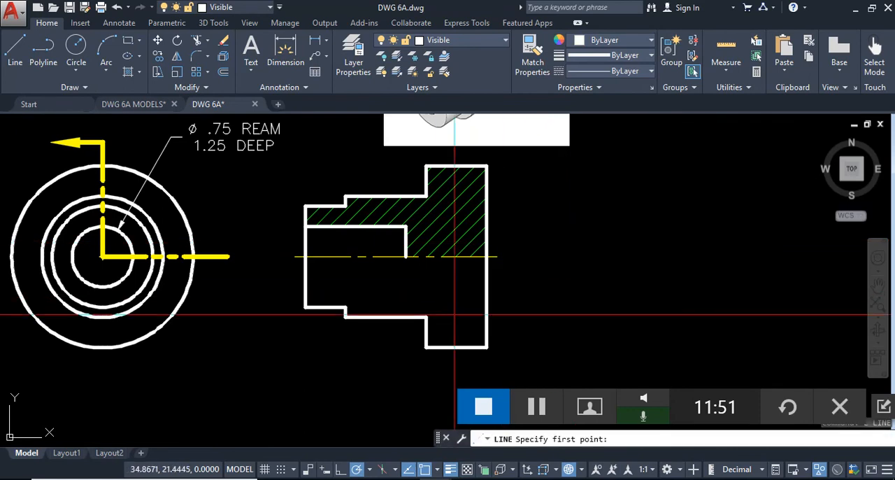
pyautogui.click(425, 316)
pyautogui.click(425, 257)
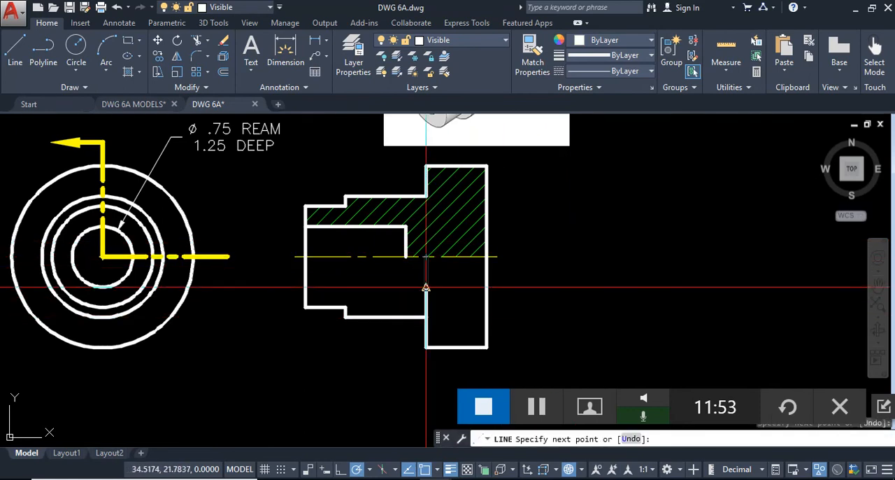
pyautogui.press('Return')
pyautogui.press('Return')
pyautogui.click(344, 307)
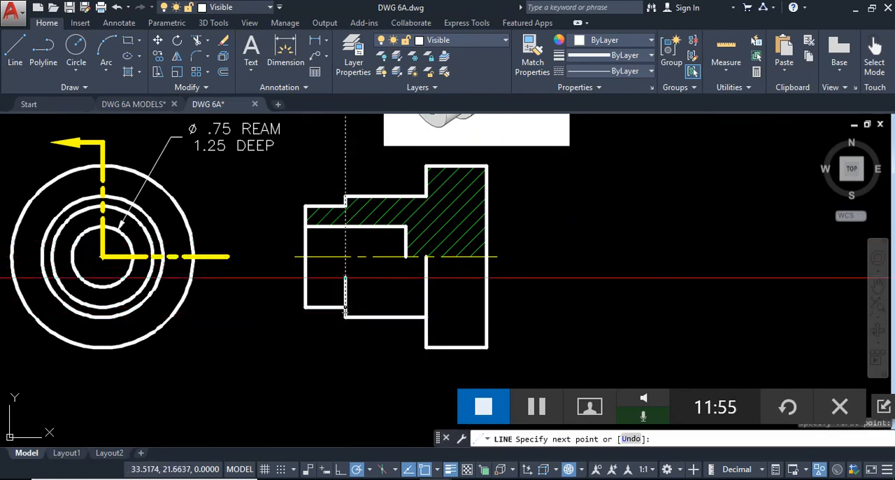
pyautogui.click(354, 256)
pyautogui.press('Return')
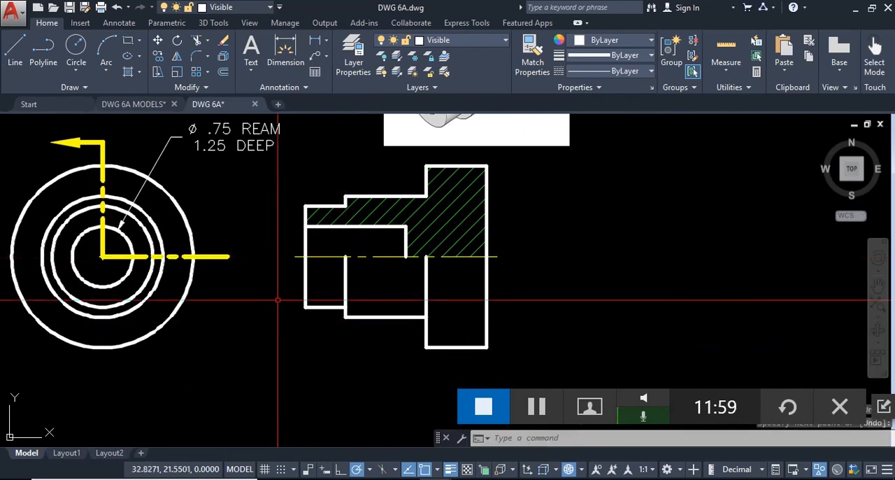
pyautogui.click(286, 255)
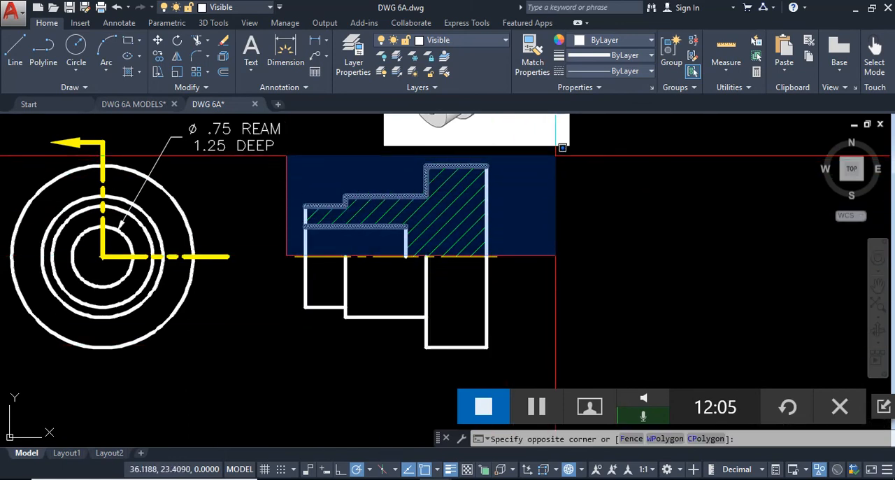
pyautogui.press('Escape')
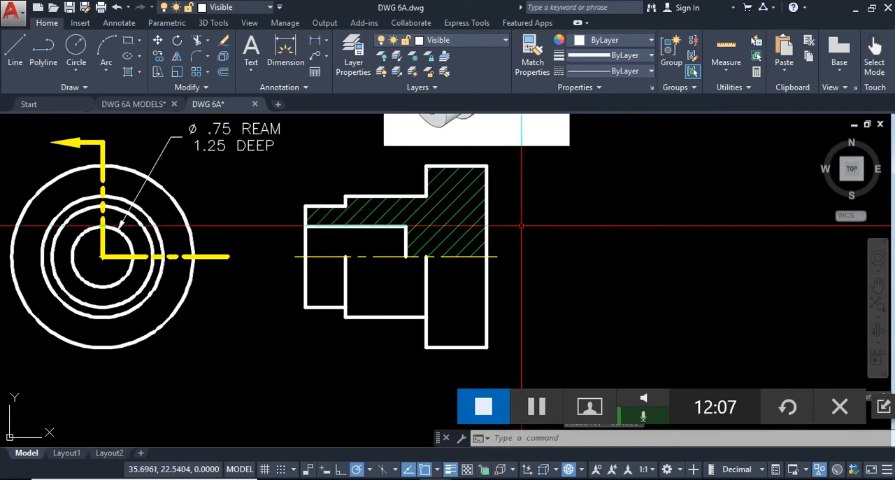
pyautogui.click(499, 256)
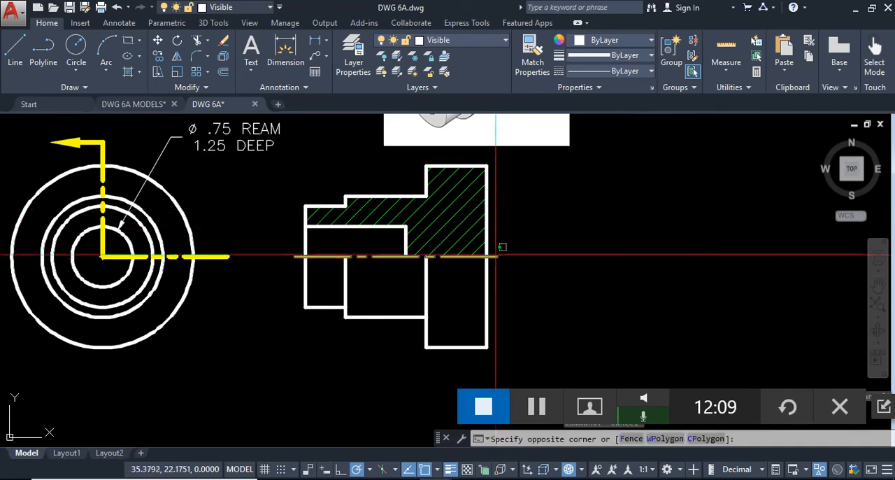
pyautogui.press('Escape')
pyautogui.click(496, 256)
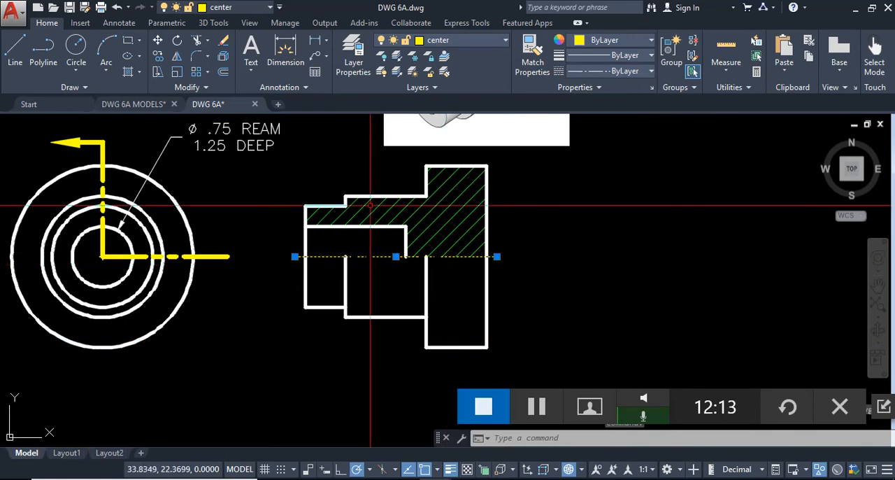
pyautogui.press('Escape')
pyautogui.click(389, 256)
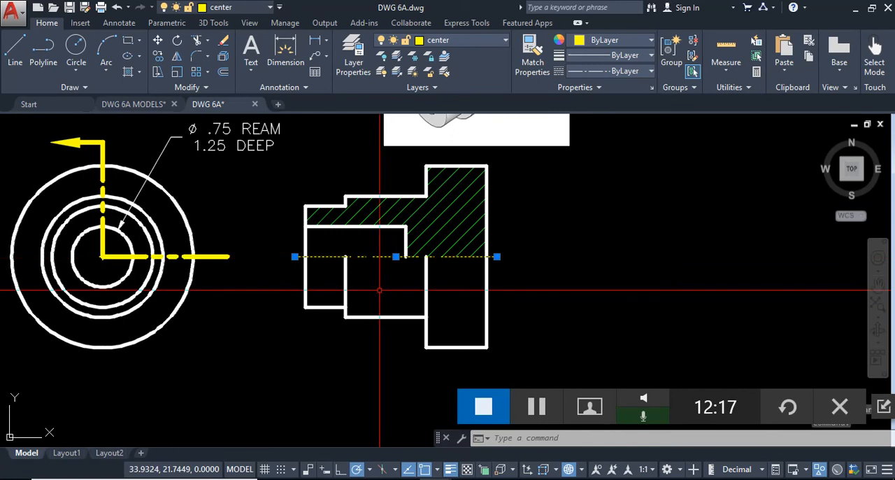
pyautogui.press('Escape')
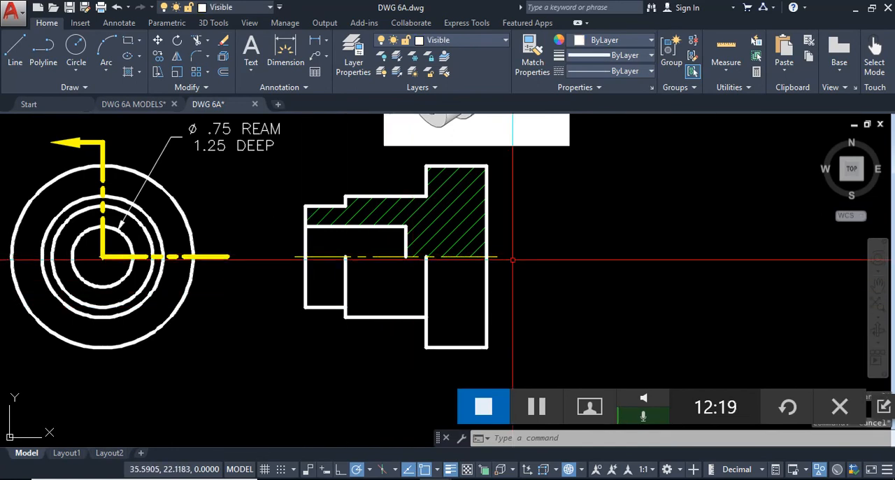
pyautogui.moveTo(524, 280)
pyautogui.mouseDown(button='middle')
pyautogui.moveTo(683, 286)
pyautogui.moveTo(672, 293)
pyautogui.mouseUp(button='middle')
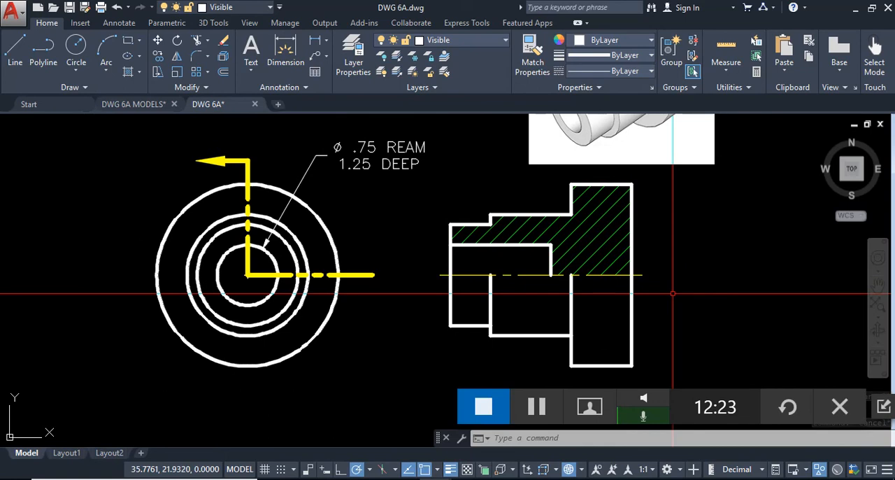